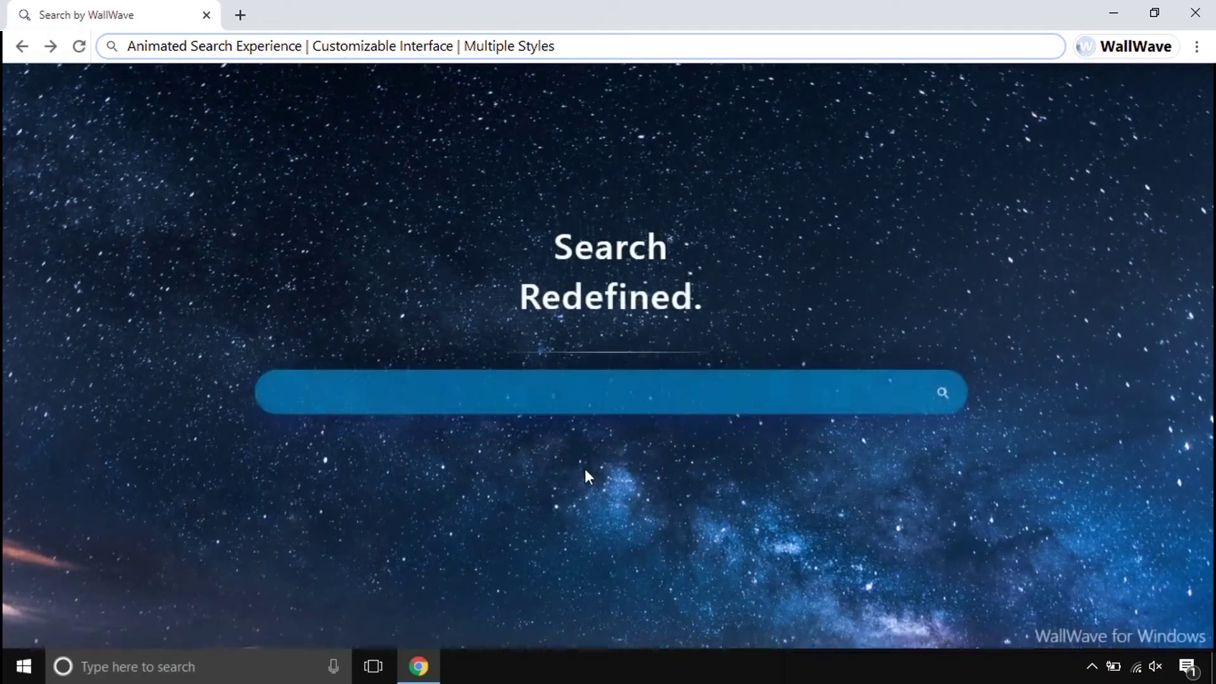
Search WallWave for how to make slime, then open the Golestan Province Wikipedia article
{"action": "left_click", "coordinate": [540, 391]}
{"action": "type", "text": "how to make slime"}
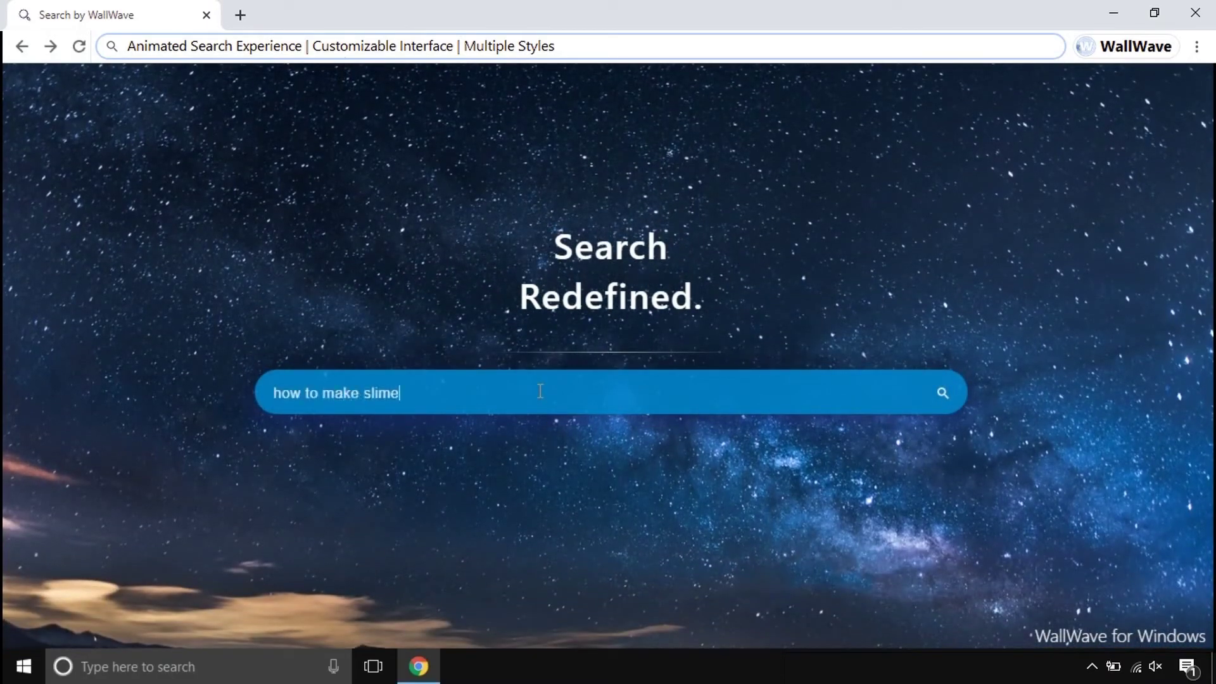
{"action": "key", "text": "Return"}
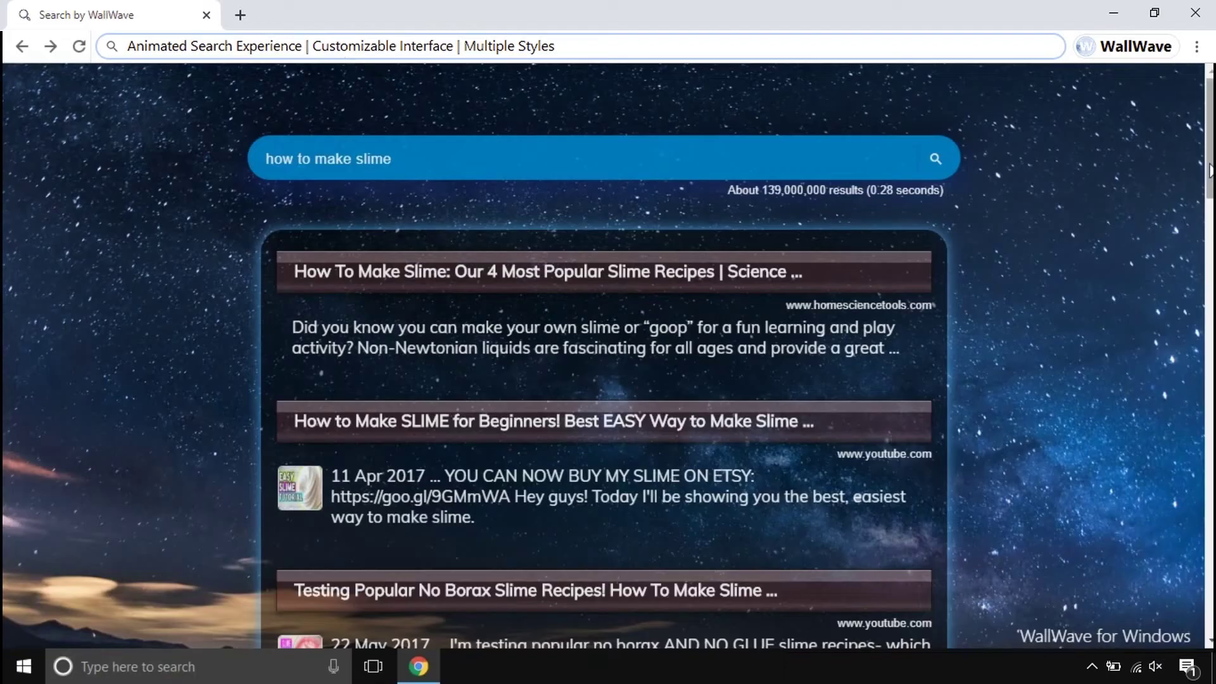
{"action": "scroll", "coordinate": [766, 624], "scroll_direction": "down", "scroll_amount": 5}
{"action": "scroll", "coordinate": [767, 624], "scroll_direction": "down", "scroll_amount": 5}
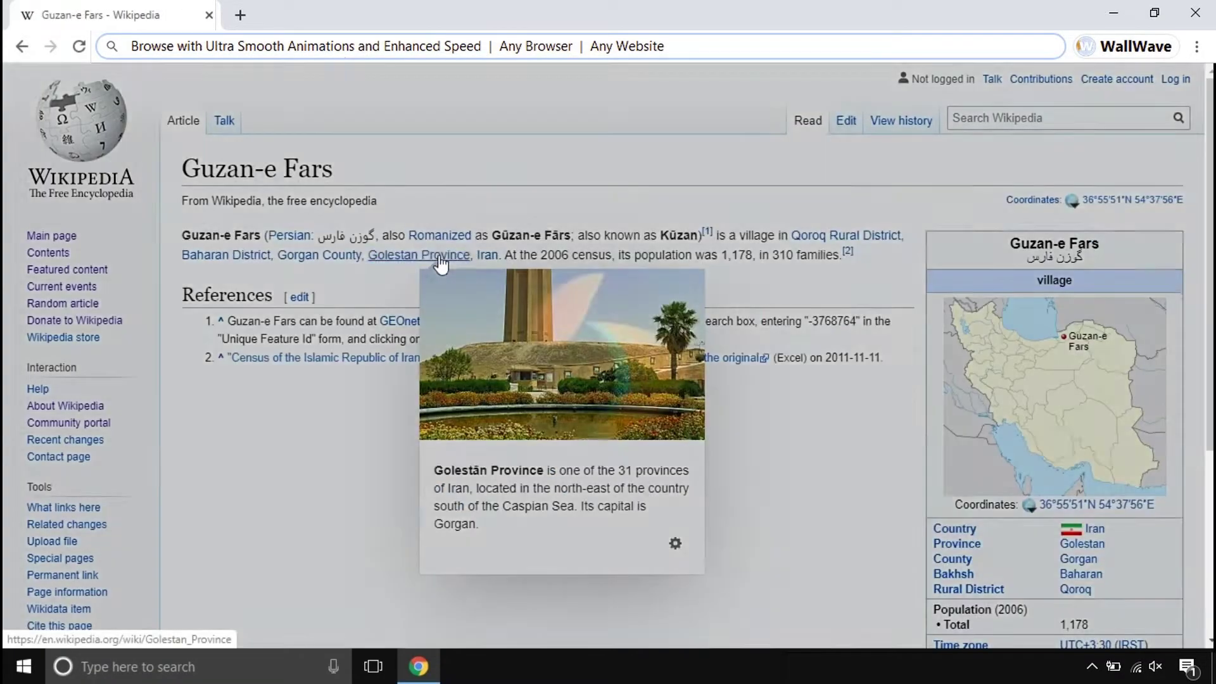
{"action": "left_click", "coordinate": [441, 261]}
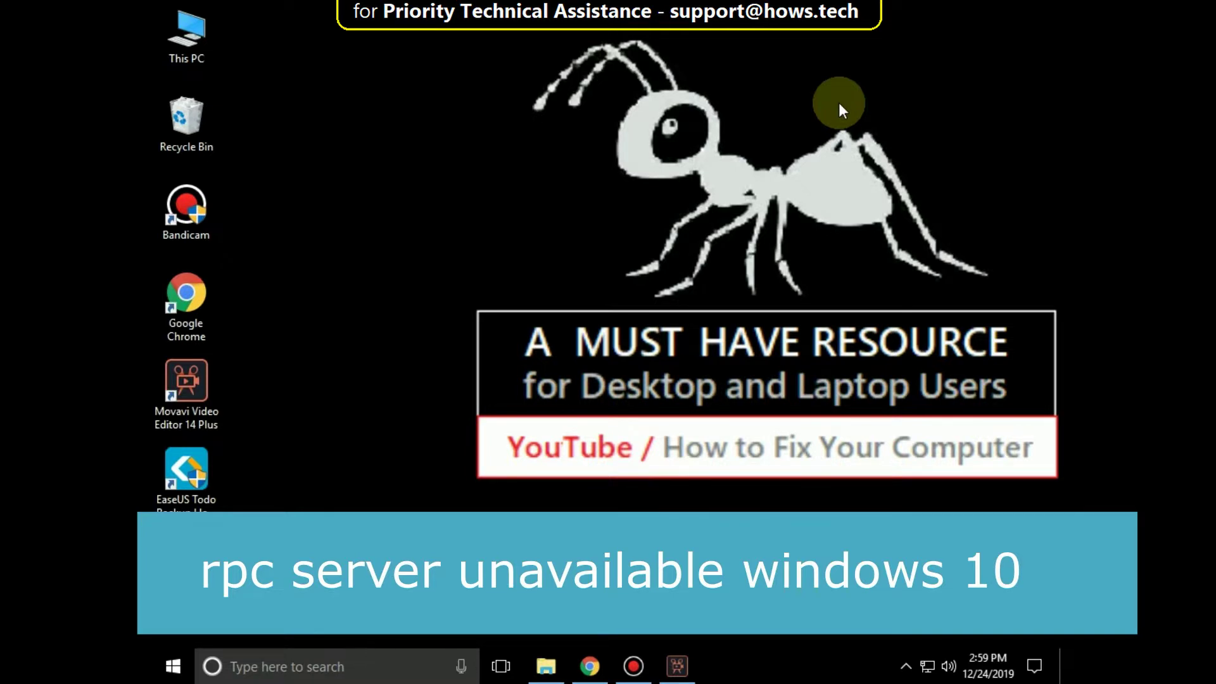
Run services.msc from the Run dialog to open the Services console
{"action": "left_click", "coordinate": [322, 669]}
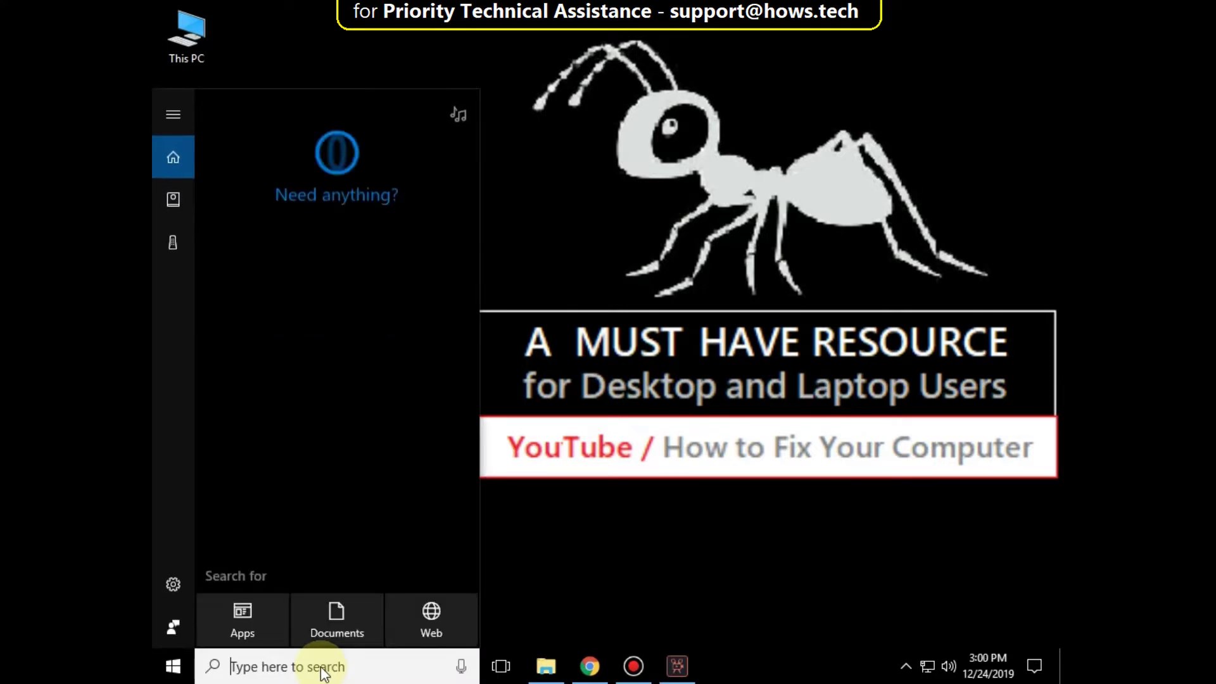
{"action": "type", "text": "run"}
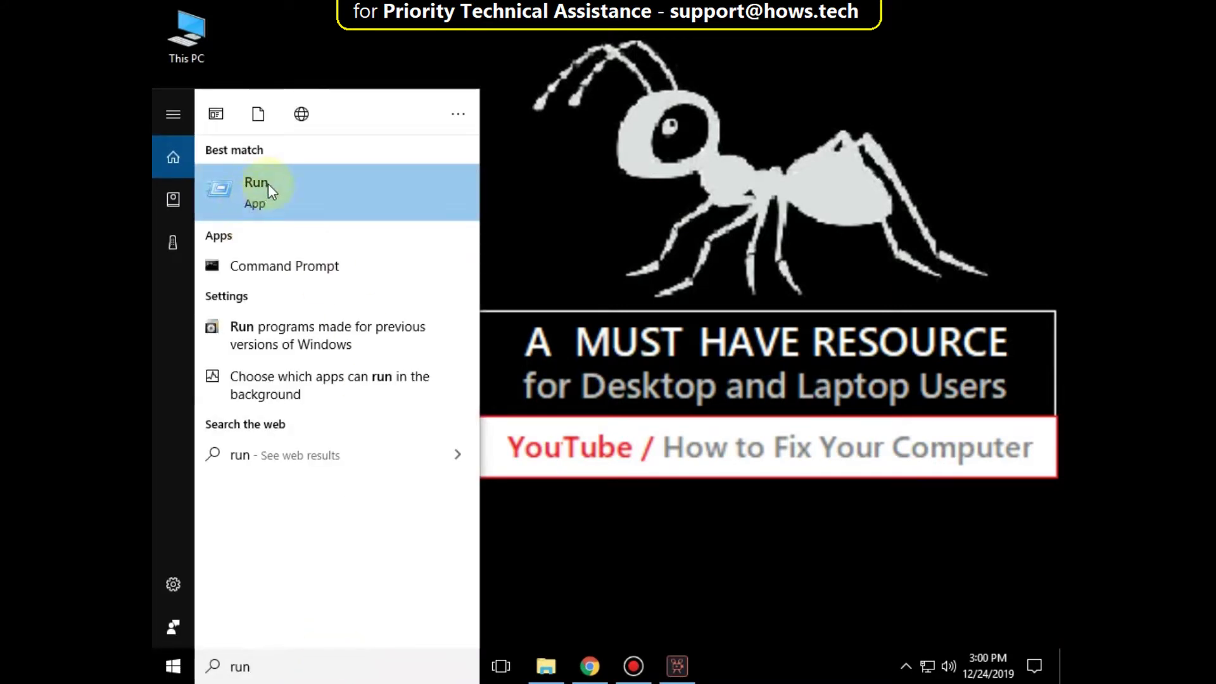
{"action": "left_click", "coordinate": [260, 181]}
{"action": "type", "text": "services."}
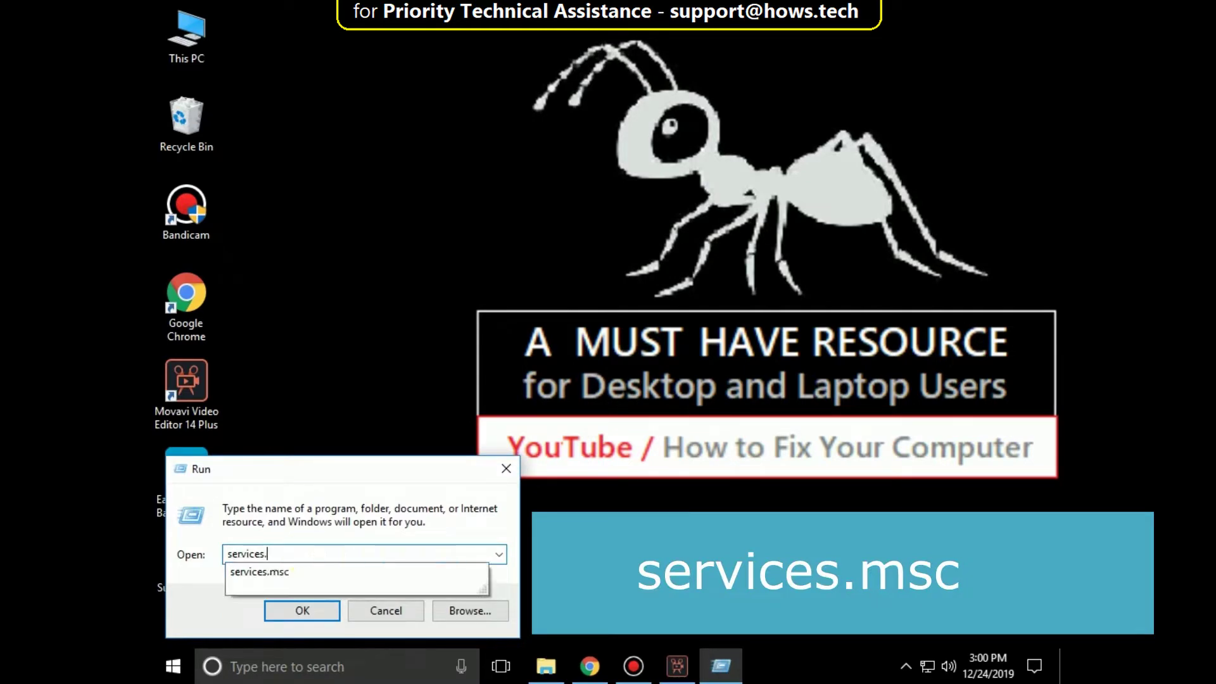
{"action": "left_click", "coordinate": [301, 573]}
{"action": "left_click", "coordinate": [304, 611]}
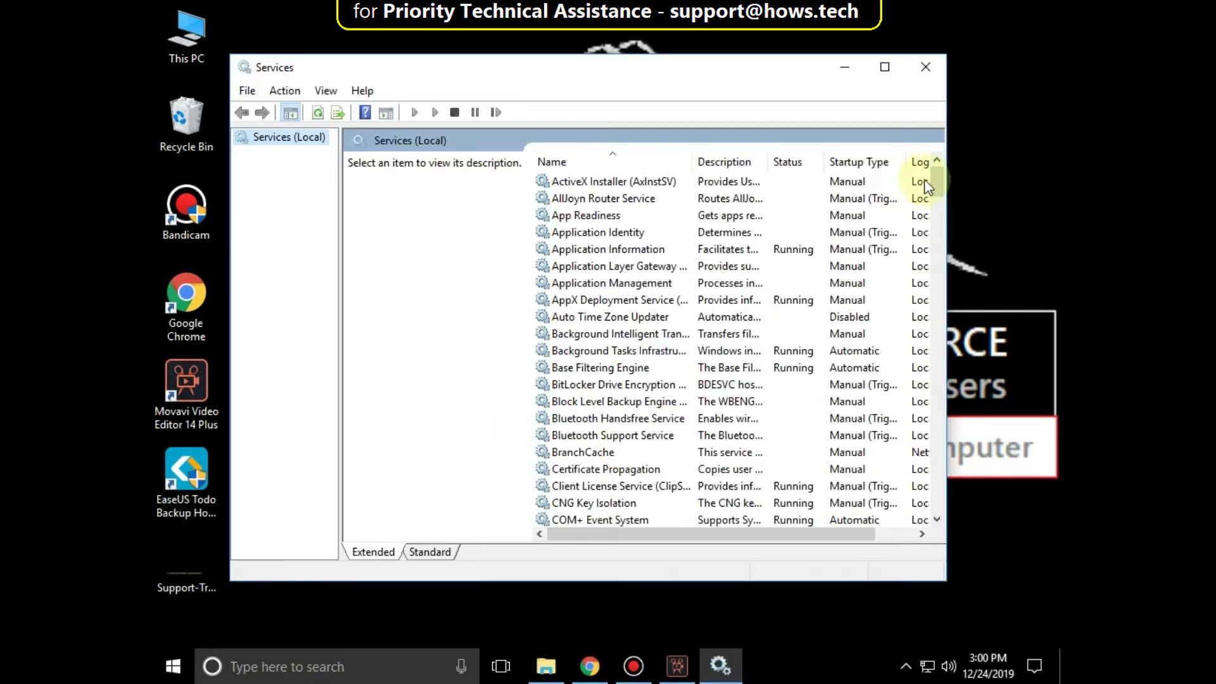
{"action": "left_click_drag", "start_coordinate": [931, 182], "coordinate": [936, 361]}
Set the RPC Locator service to Automatic startup, start it, apply, and close Services
{"action": "left_click", "coordinate": [569, 437]}
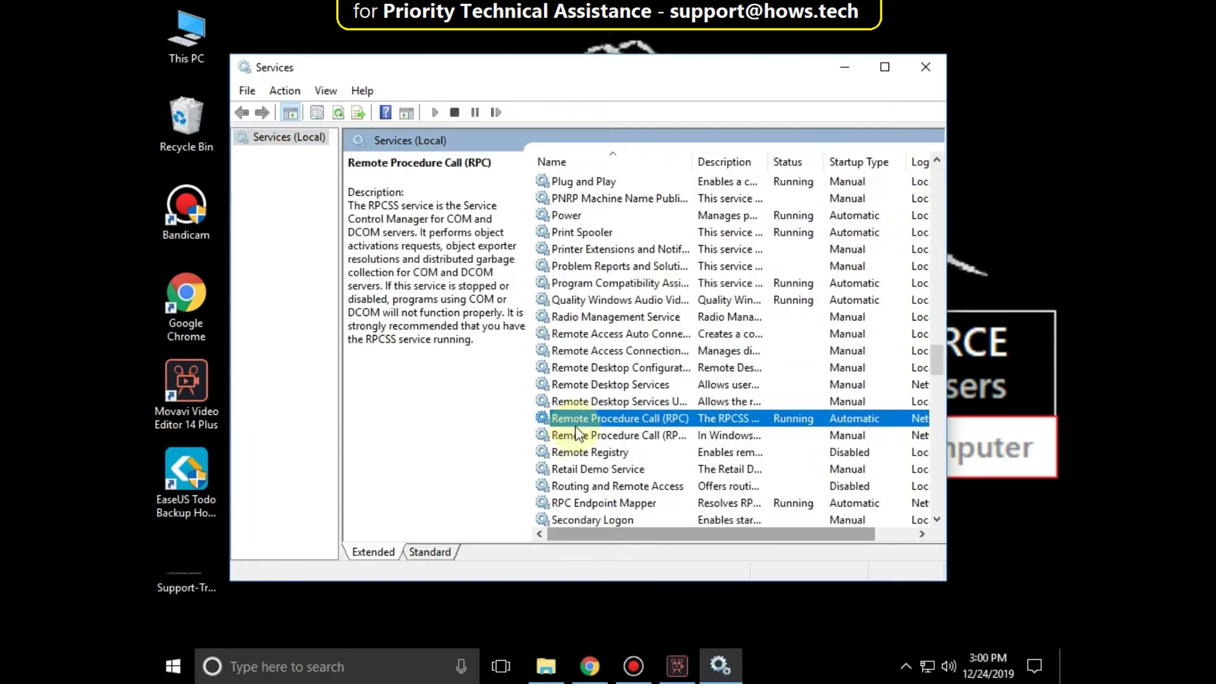
{"action": "mouse_move", "coordinate": [617, 435]}
{"action": "right_click", "coordinate": [656, 433]}
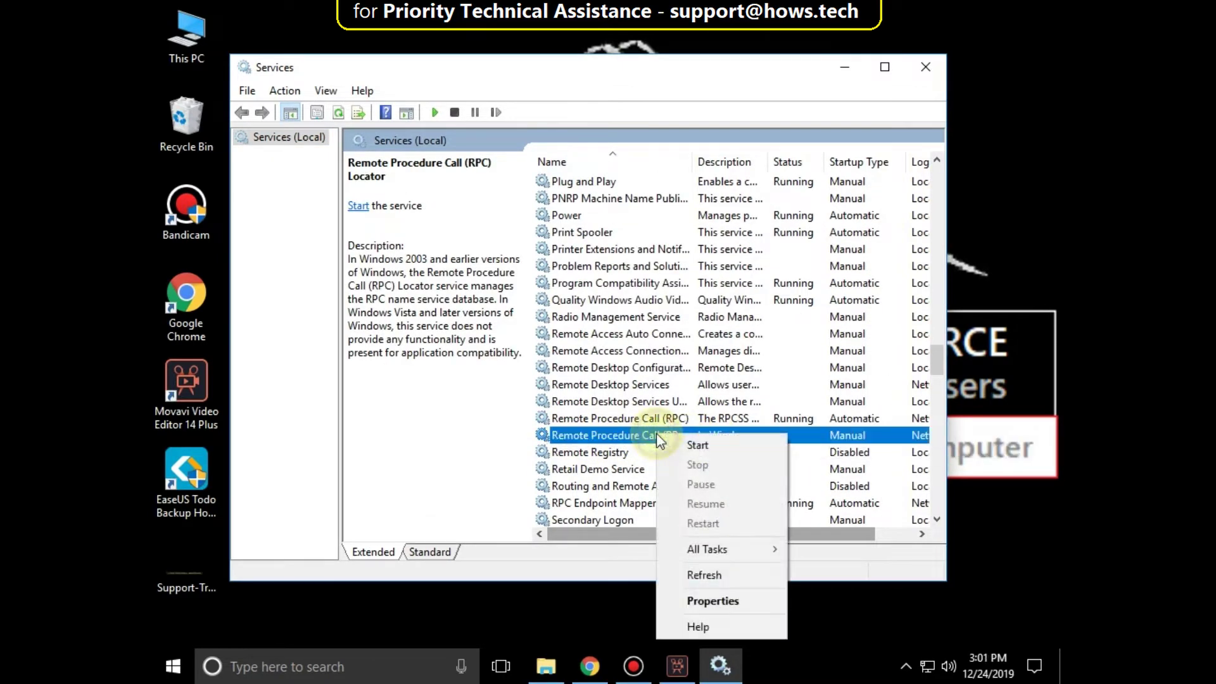
{"action": "left_click", "coordinate": [705, 602]}
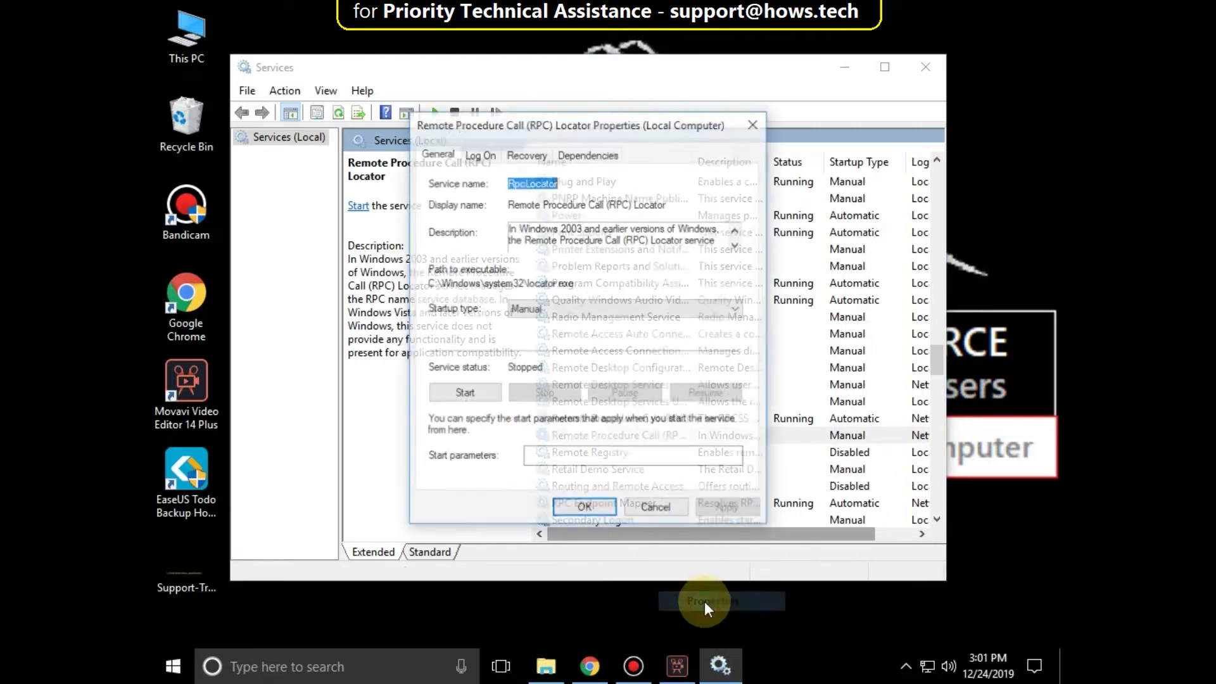
{"action": "left_click", "coordinate": [538, 309]}
{"action": "left_click", "coordinate": [549, 337]}
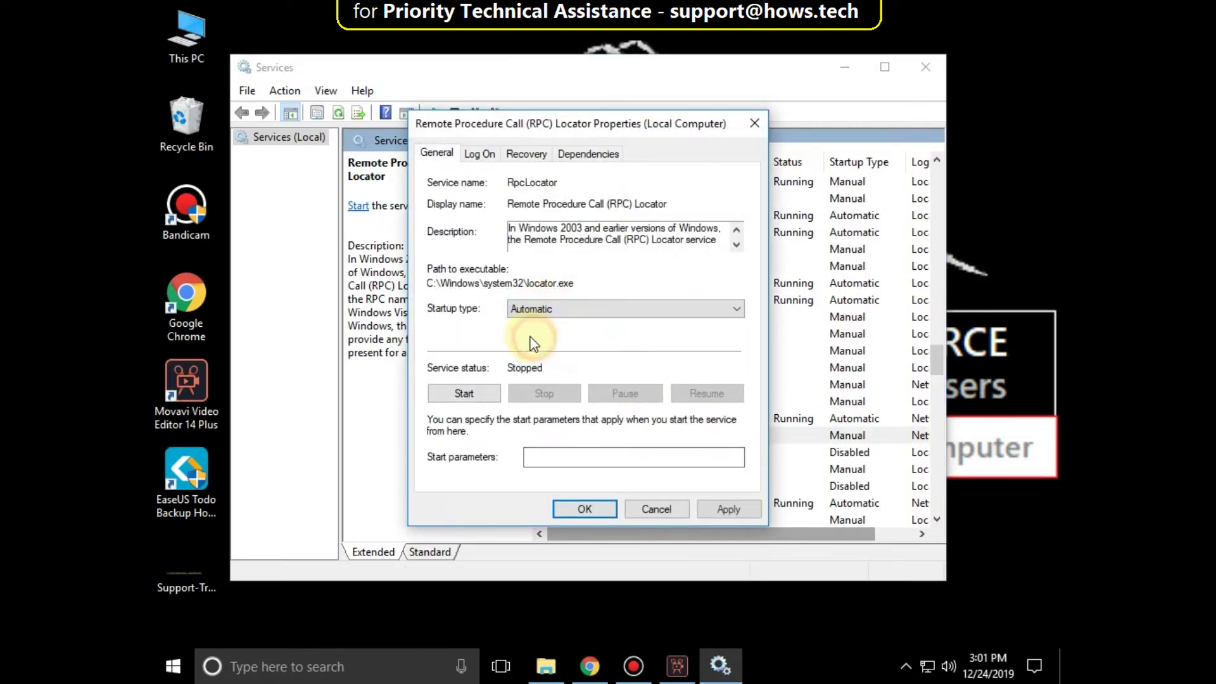
{"action": "left_click", "coordinate": [472, 394]}
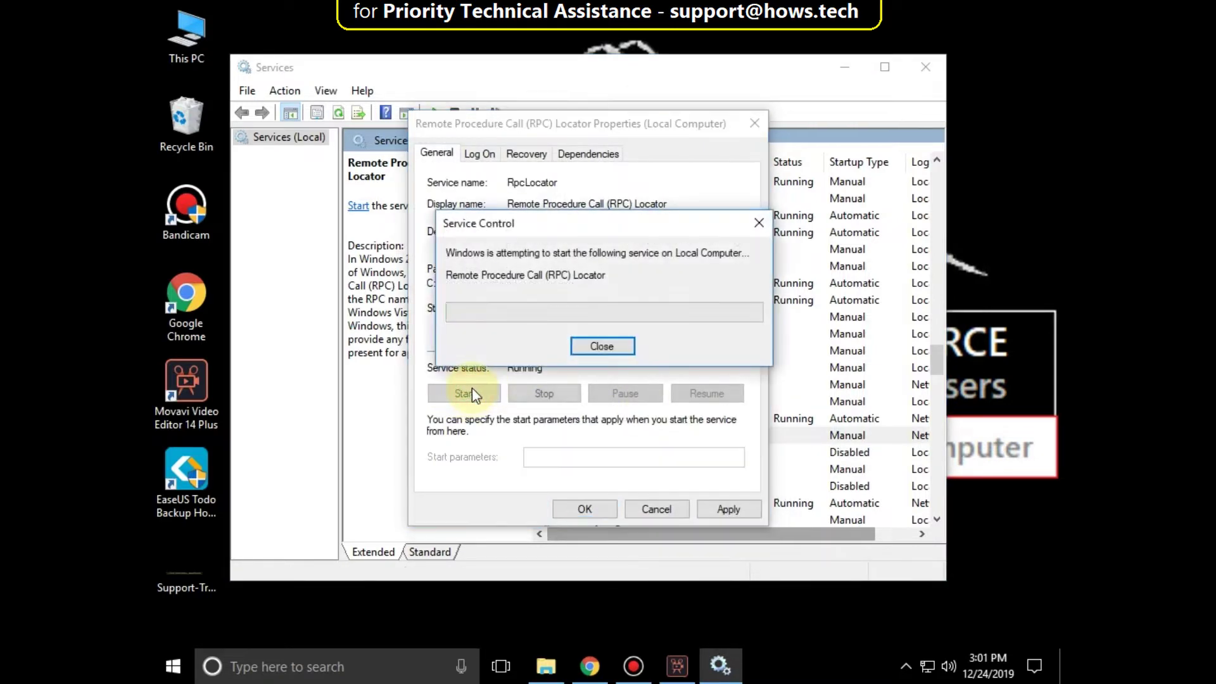
{"action": "left_click", "coordinate": [735, 507]}
{"action": "left_click", "coordinate": [585, 507]}
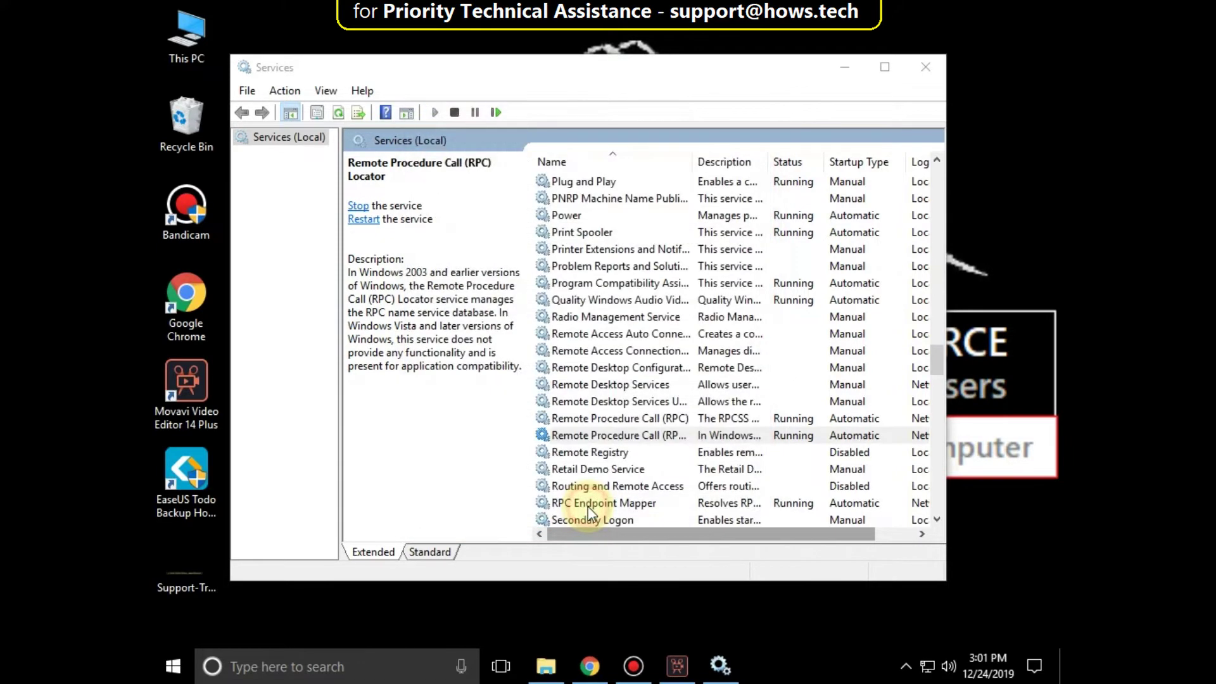
{"action": "left_click", "coordinate": [922, 77]}
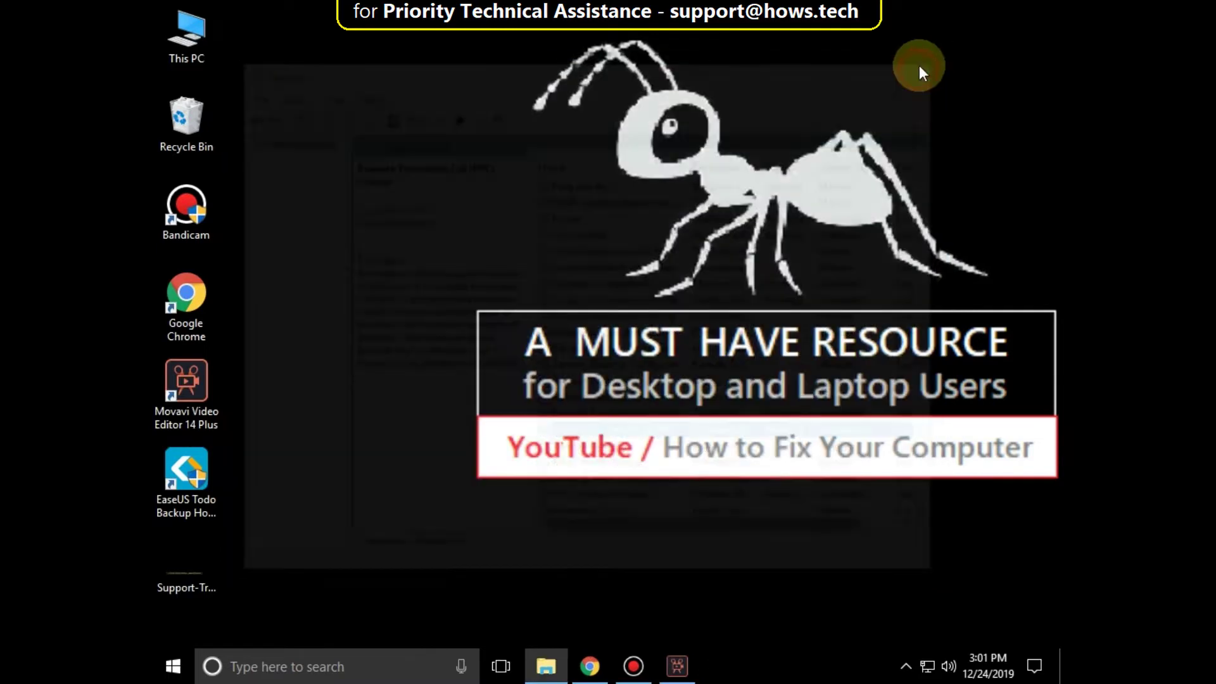
Open Control Panel's list of apps allowed through Windows Firewall under System and Security
{"action": "left_click", "coordinate": [257, 658]}
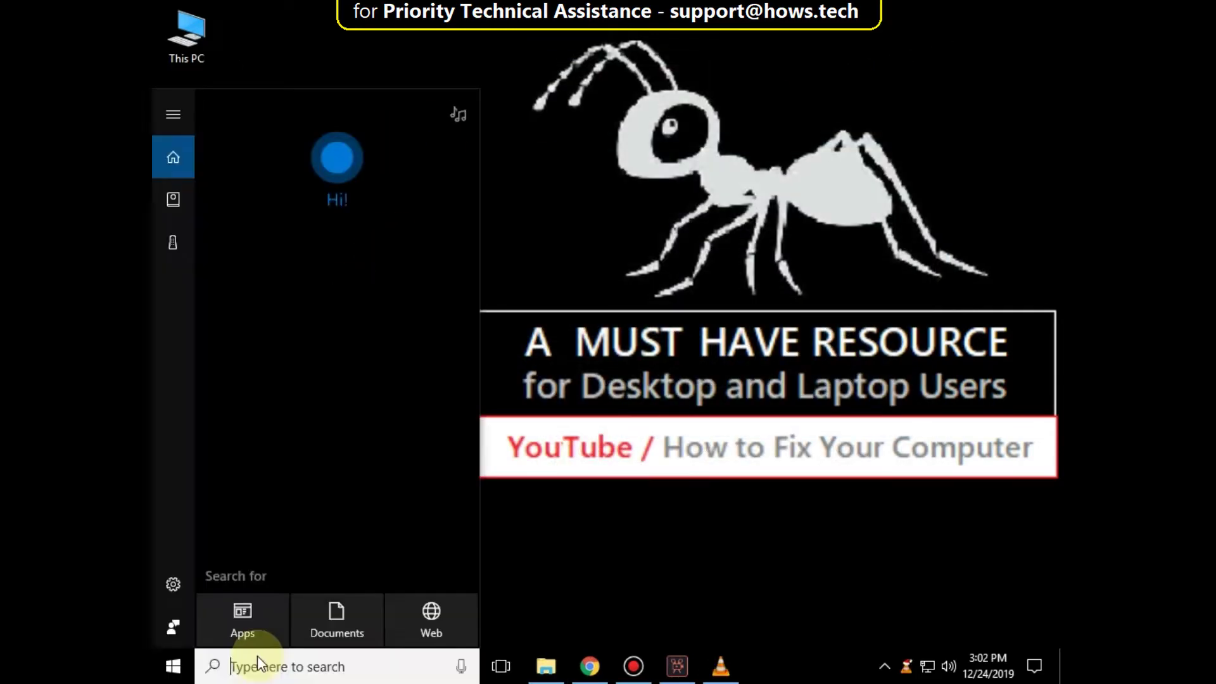
{"action": "type", "text": "control pan"}
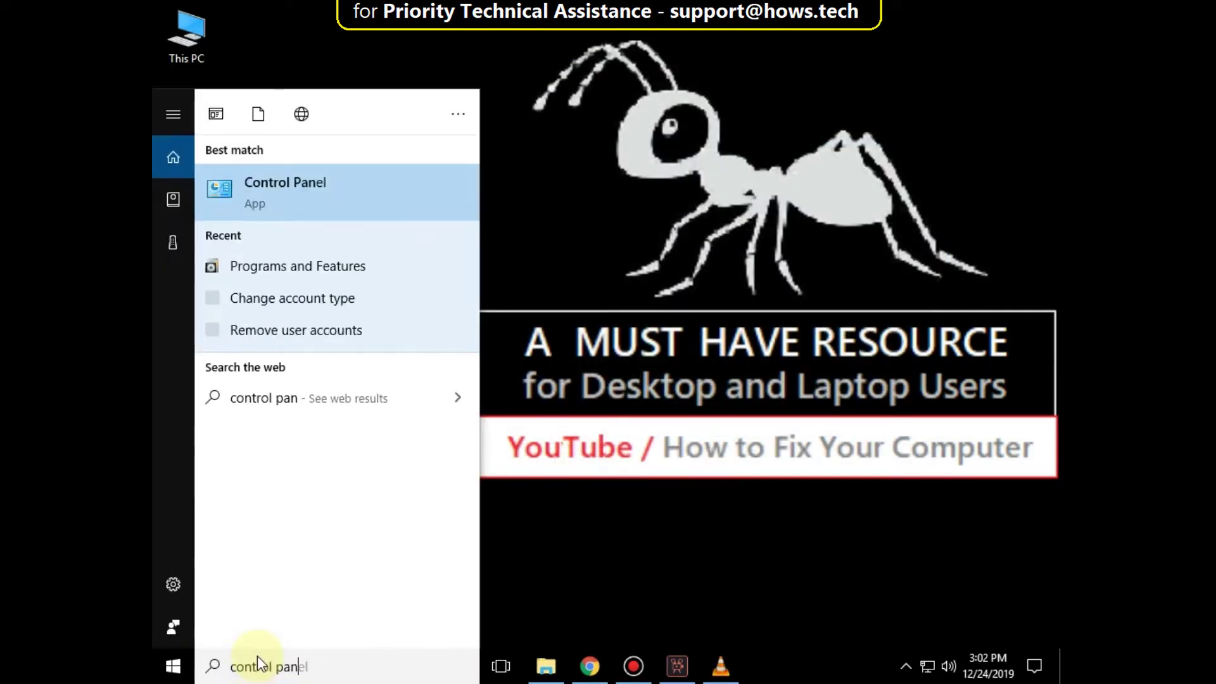
{"action": "type", "text": "el"}
{"action": "left_click", "coordinate": [291, 187]}
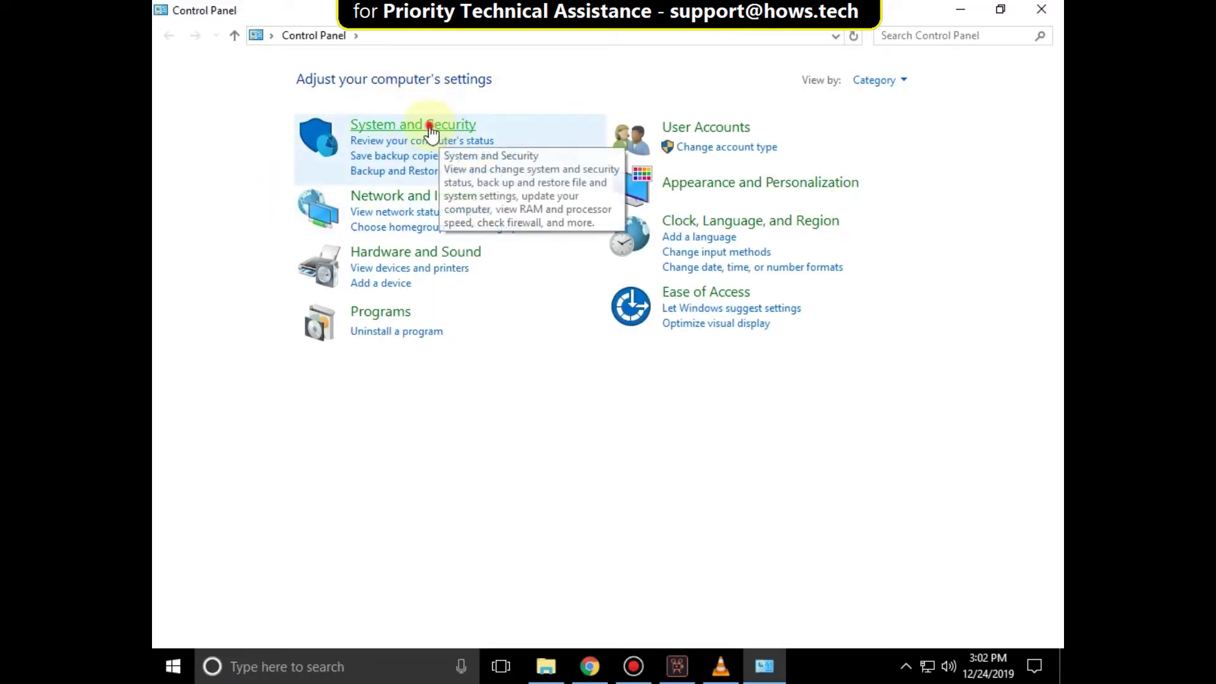
{"action": "left_click", "coordinate": [428, 128]}
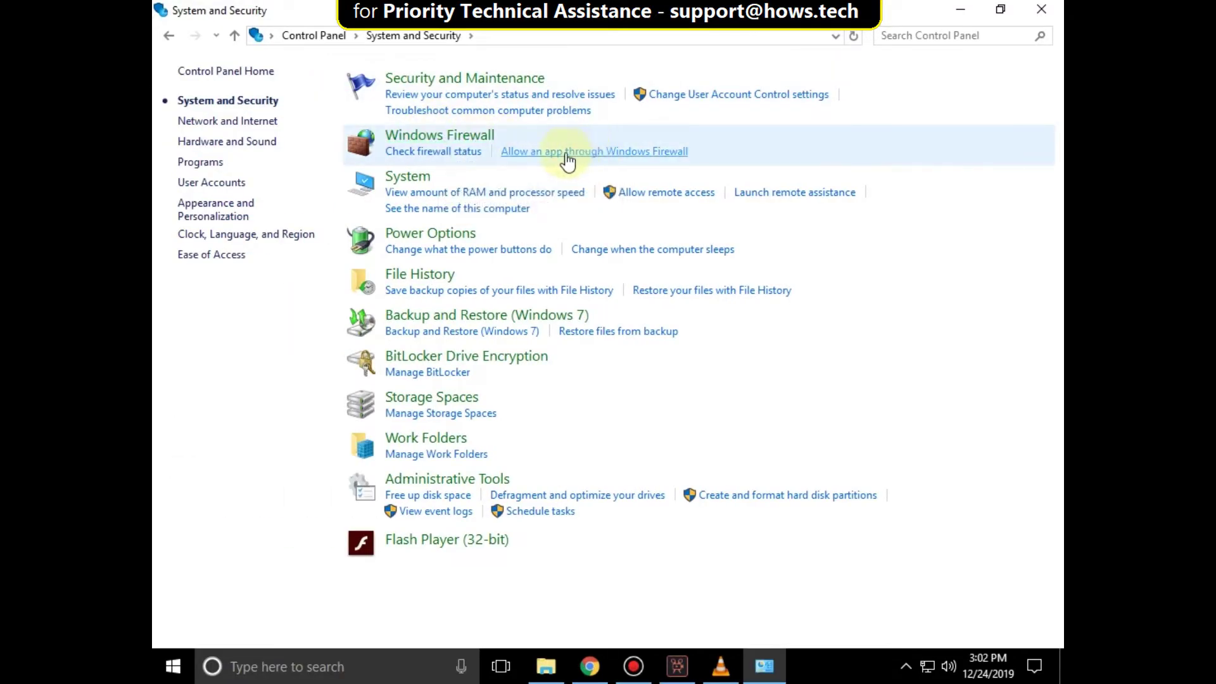
{"action": "left_click", "coordinate": [602, 155]}
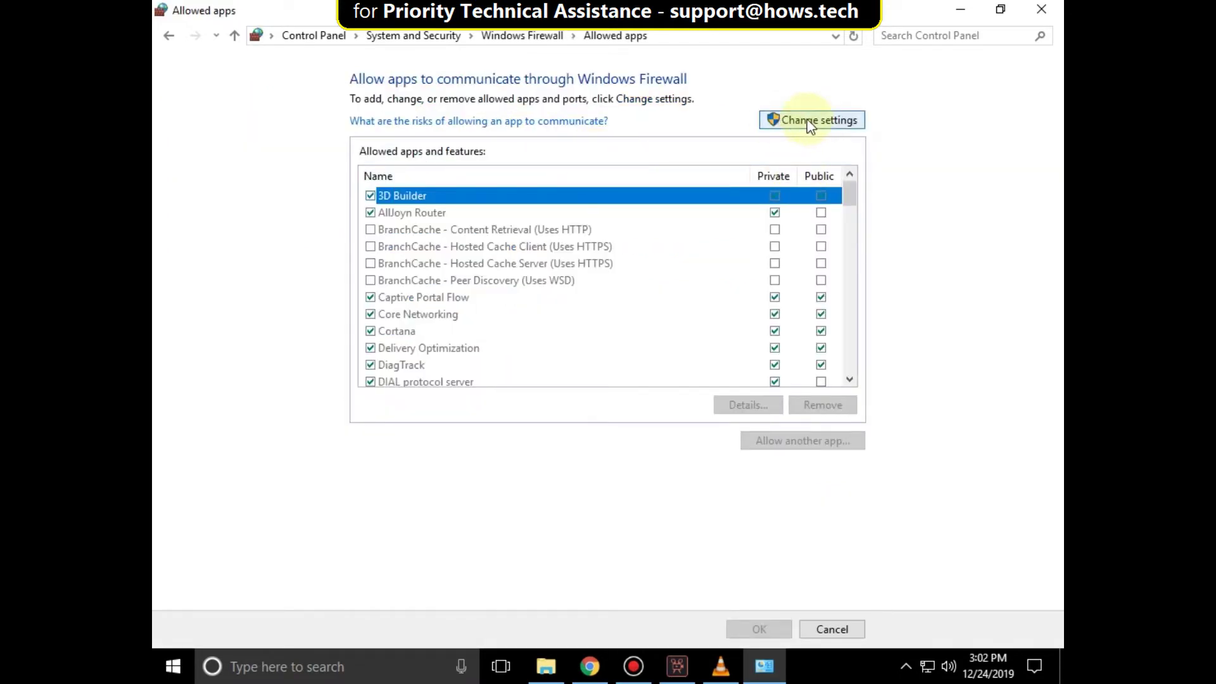
Allow Remote Assistance on public networks and save the firewall changes
{"action": "left_click", "coordinate": [807, 120]}
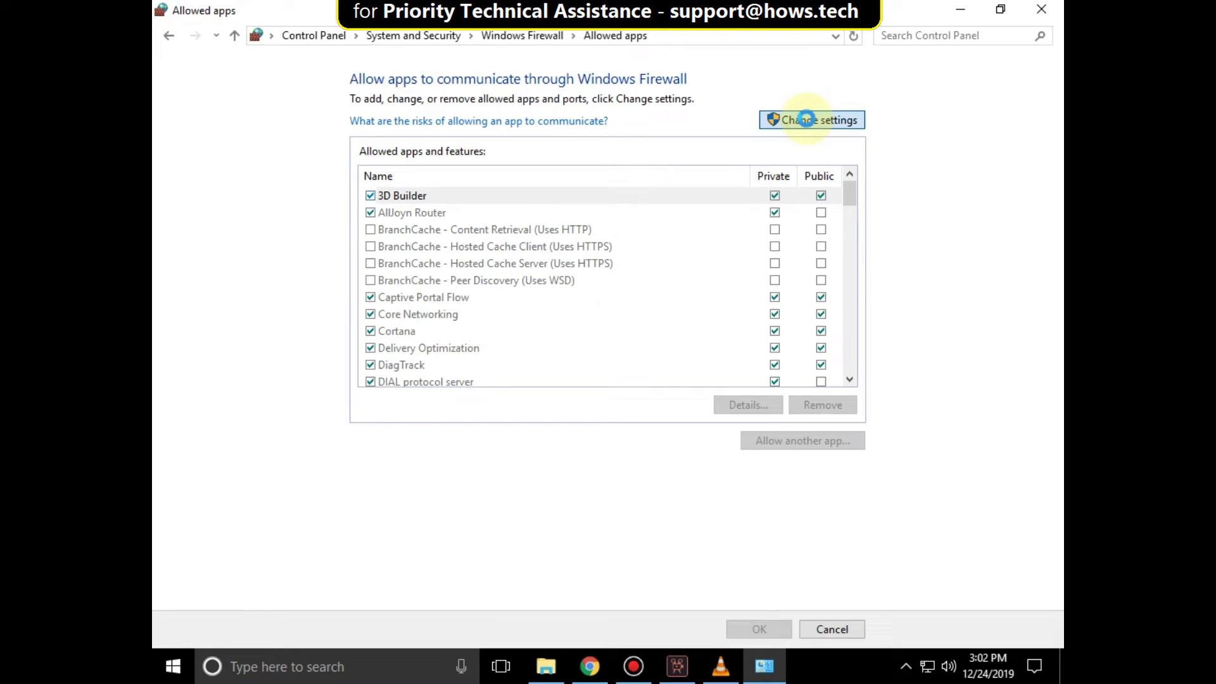
{"action": "left_click_drag", "start_coordinate": [850, 190], "coordinate": [851, 278]}
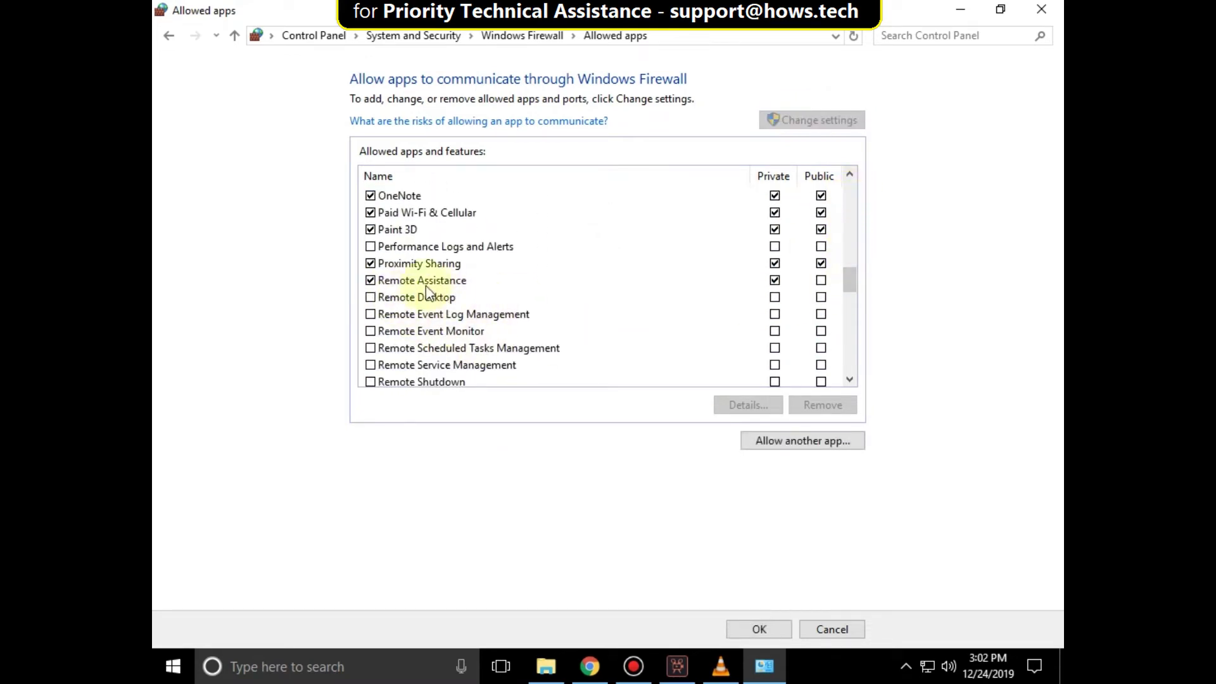
{"action": "left_click", "coordinate": [820, 280]}
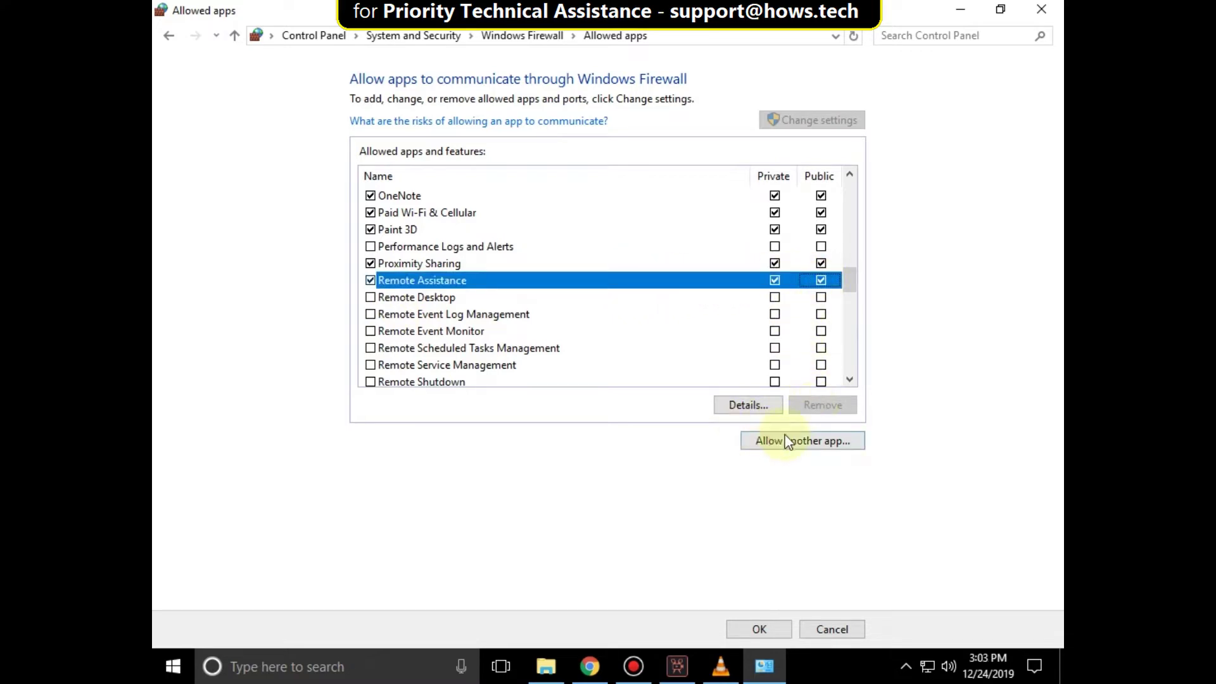
{"action": "left_click", "coordinate": [779, 627]}
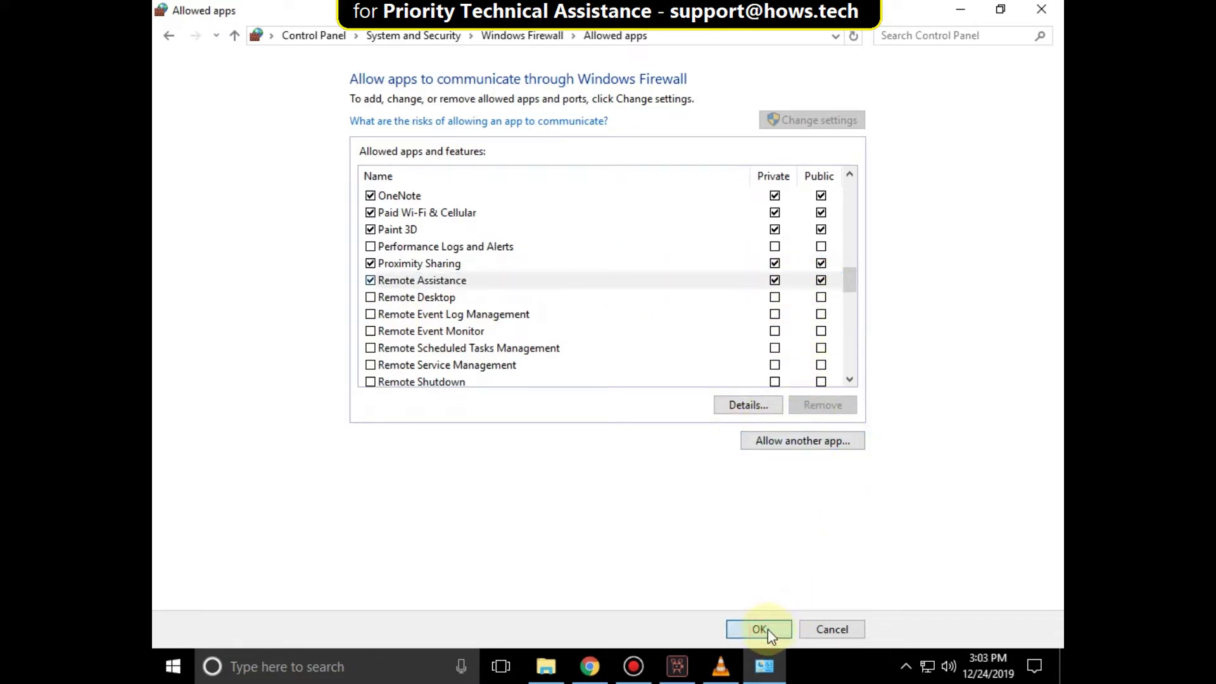
Close Control Panel and open Network Connections with ncpa.cpl from the Run dialog
{"action": "left_click", "coordinate": [1038, 14]}
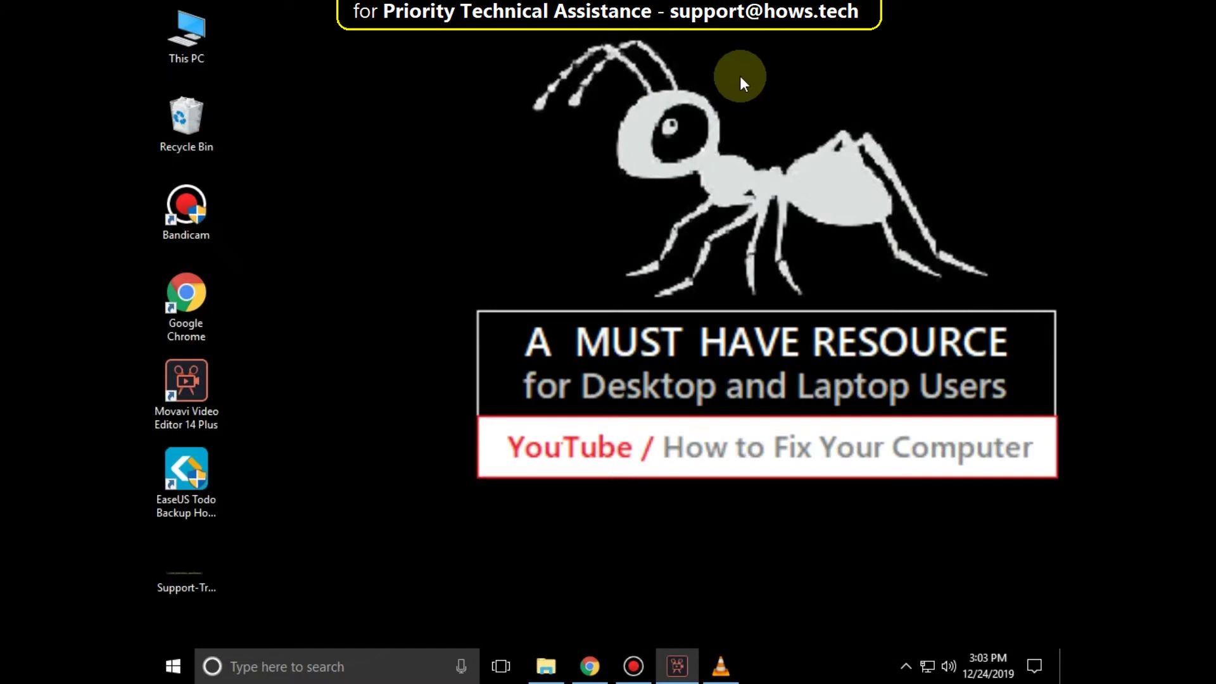
{"action": "left_click", "coordinate": [304, 665]}
{"action": "type", "text": "run"}
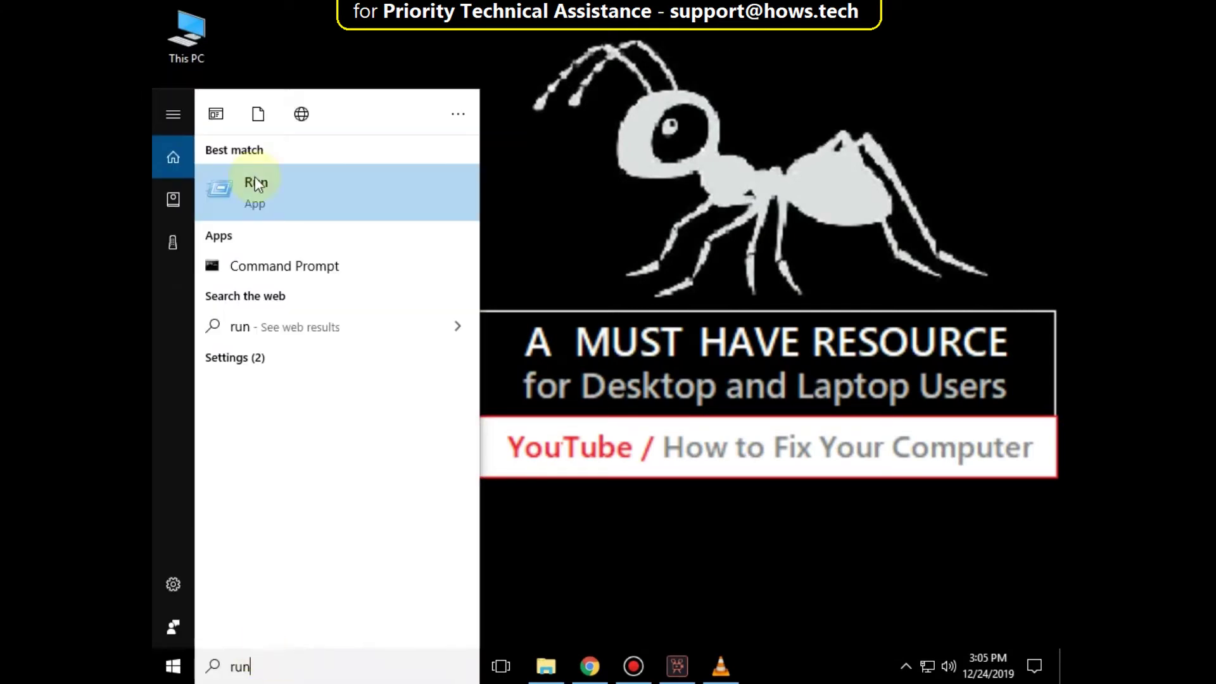
{"action": "left_click", "coordinate": [255, 178]}
{"action": "key", "text": "BackSpace"}
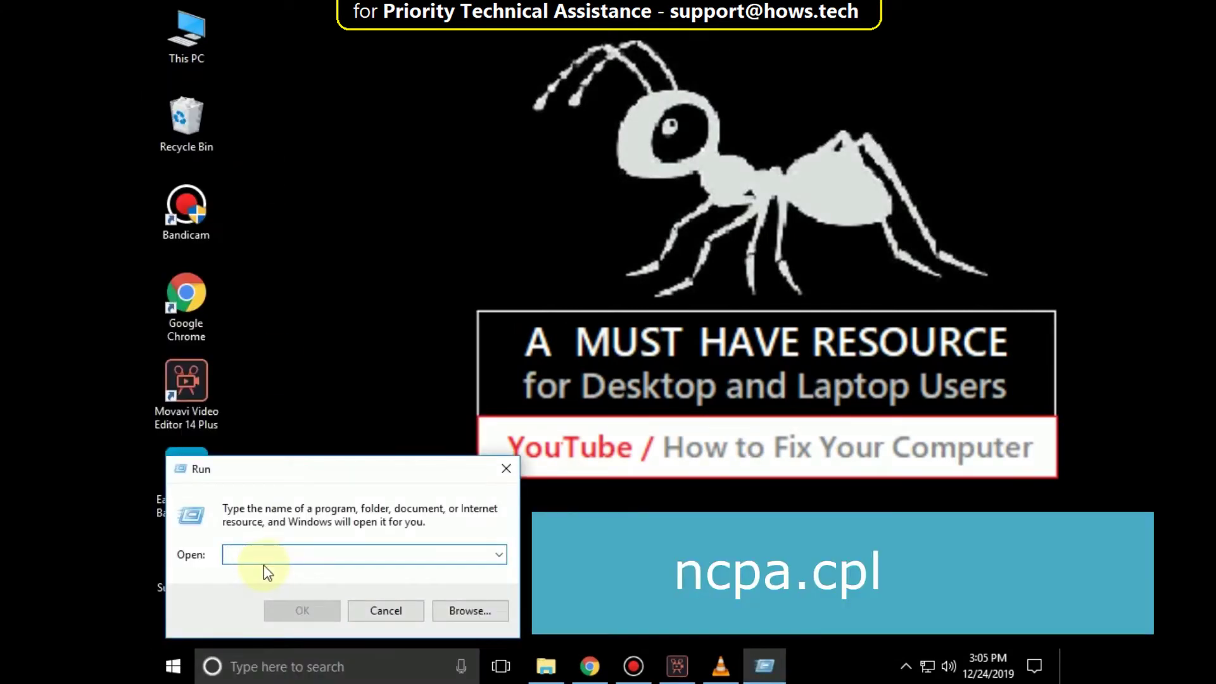
{"action": "type", "text": "ncpa.cpl"}
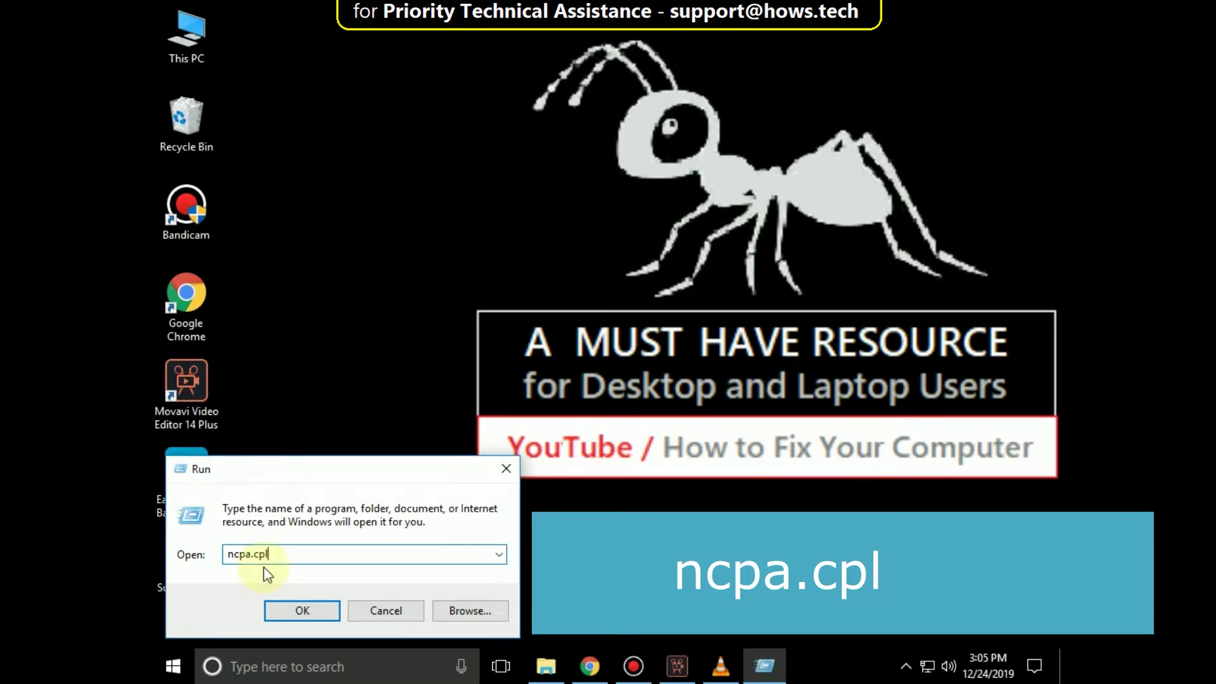
{"action": "key", "text": "Return"}
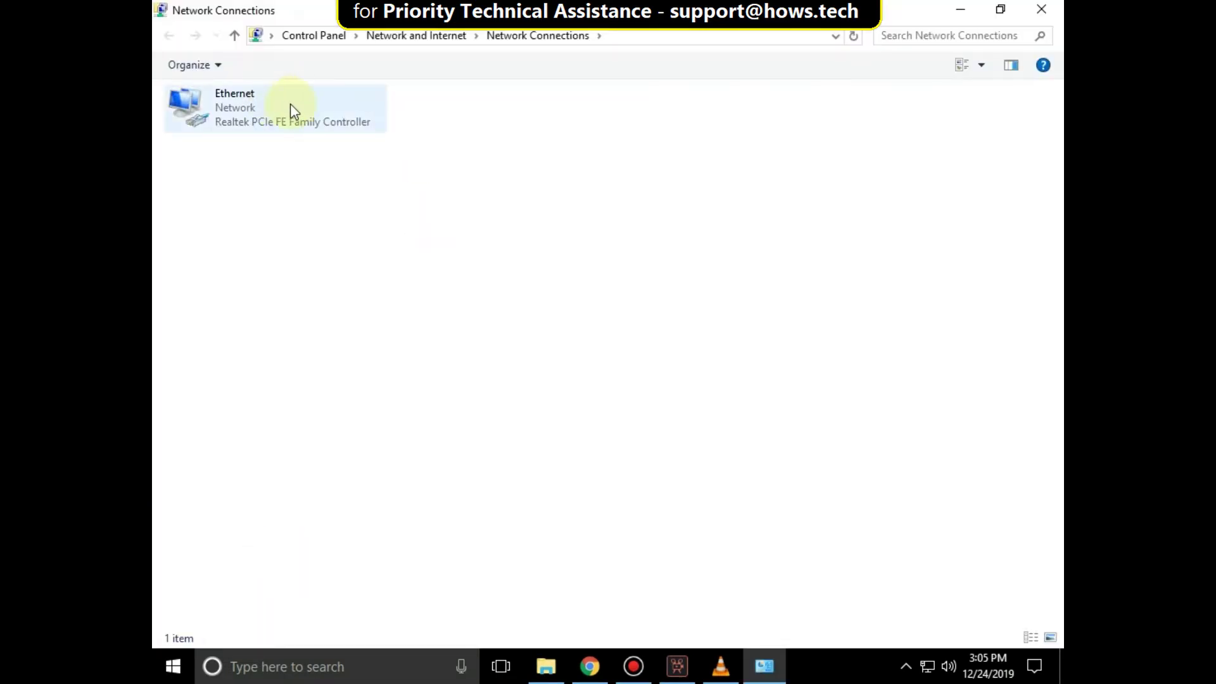
Review IPv6 (TCP/IPv6) in the Ethernet adapter properties, confirm, and close Network Connections
{"action": "right_click", "coordinate": [290, 104]}
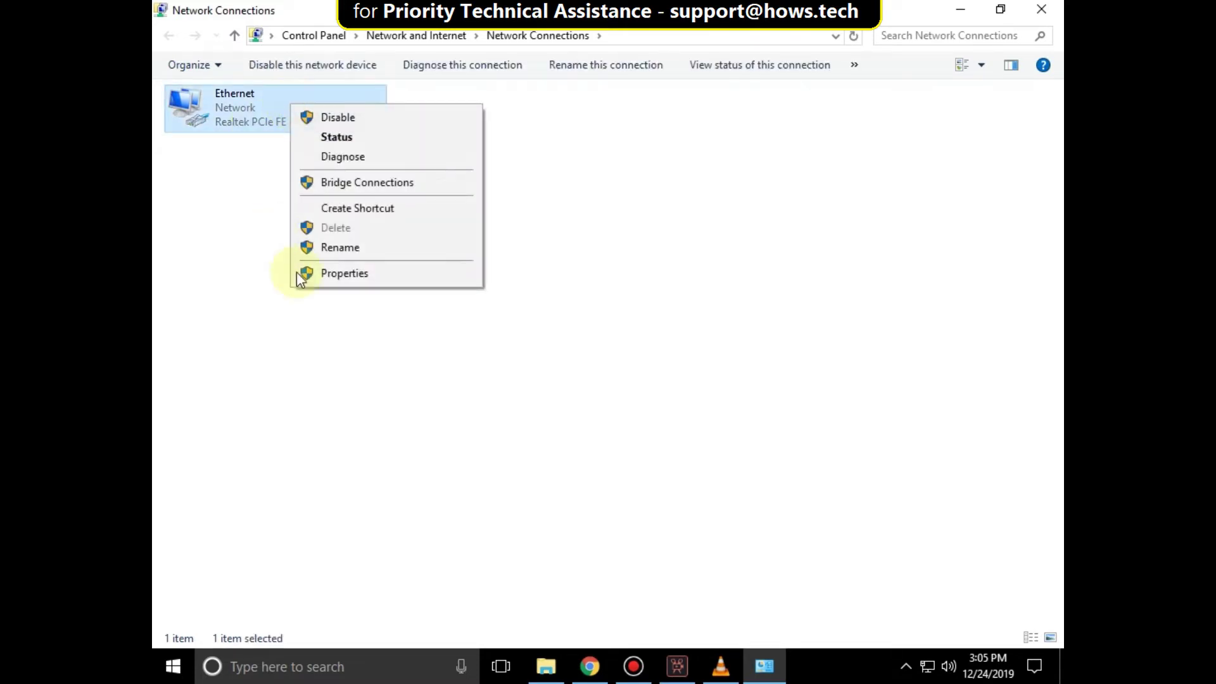
{"action": "left_click", "coordinate": [351, 273]}
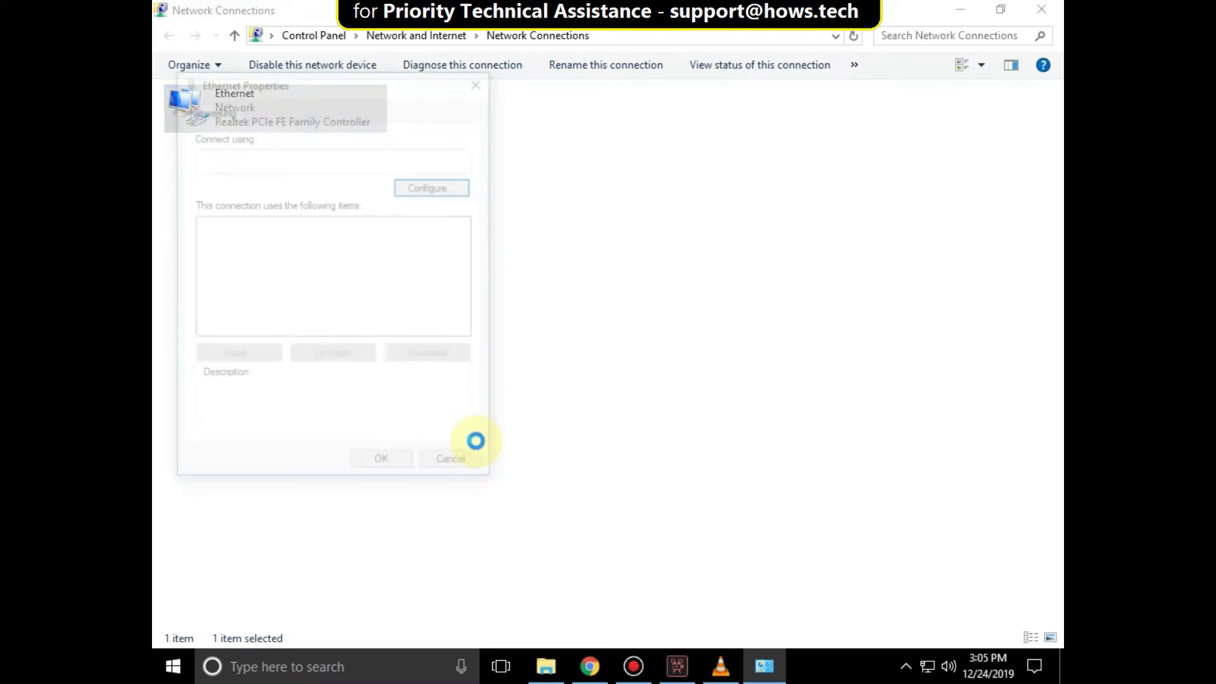
{"action": "scroll", "coordinate": [465, 248], "scroll_direction": "down", "scroll_amount": 1}
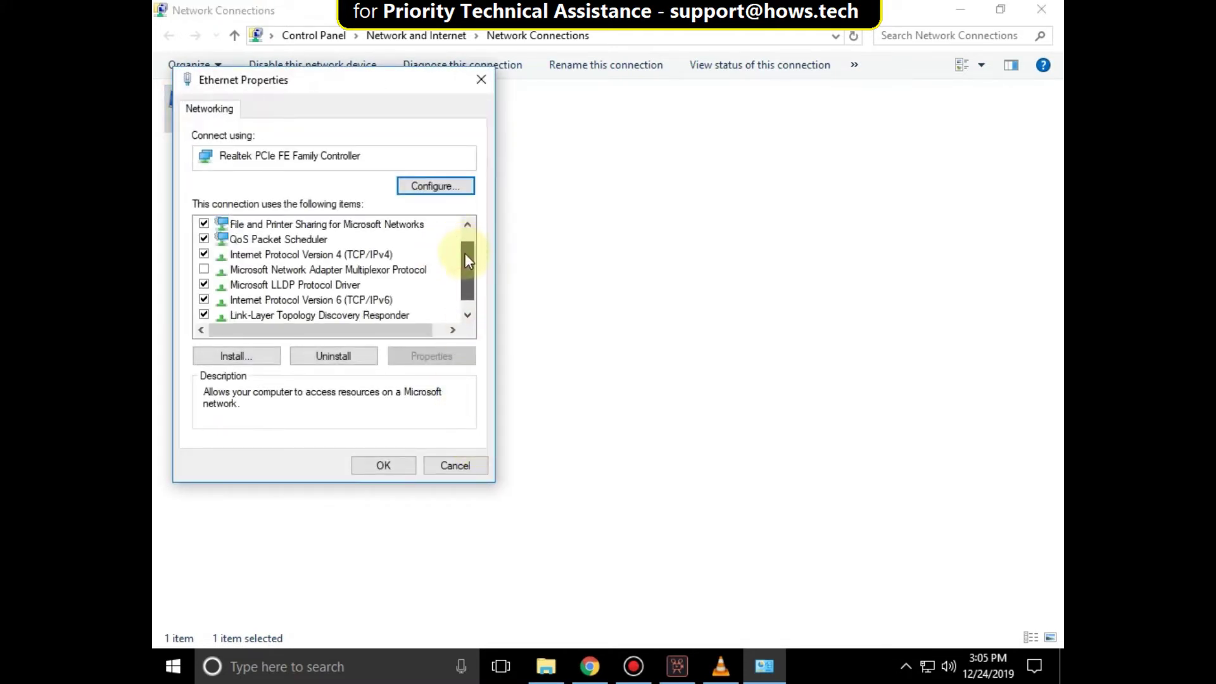
{"action": "left_click", "coordinate": [286, 300]}
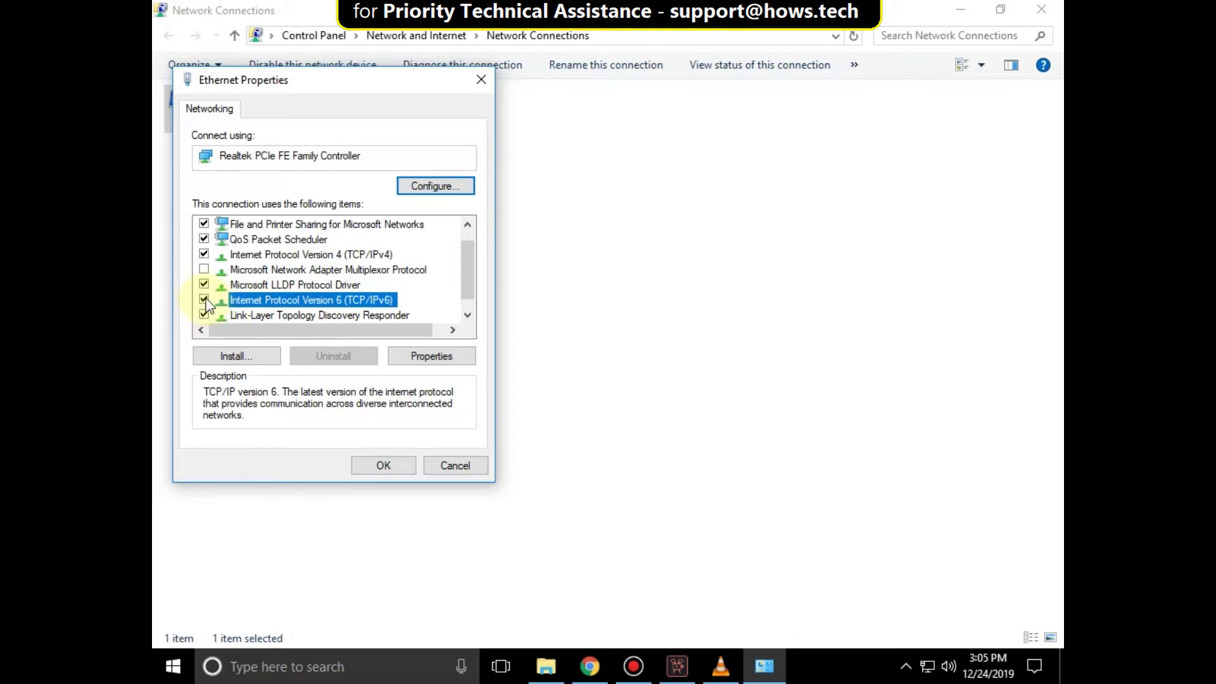
{"action": "left_click", "coordinate": [383, 466]}
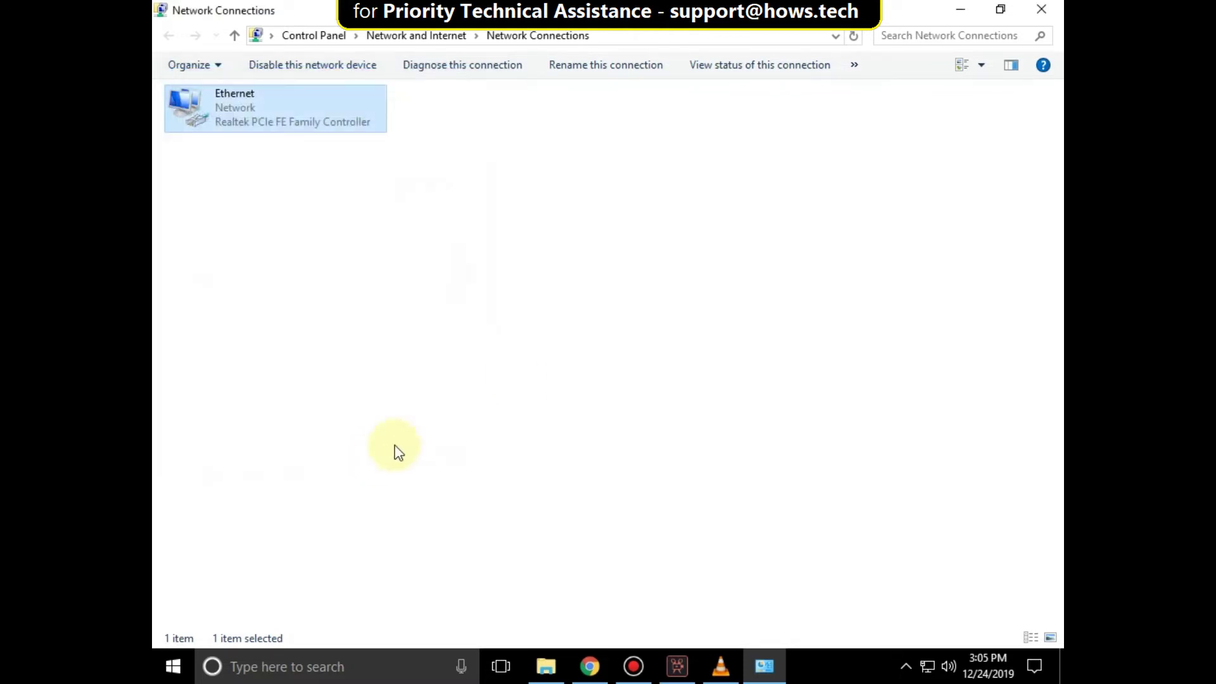
{"action": "left_click", "coordinate": [1057, 11]}
{"action": "left_click", "coordinate": [371, 665]}
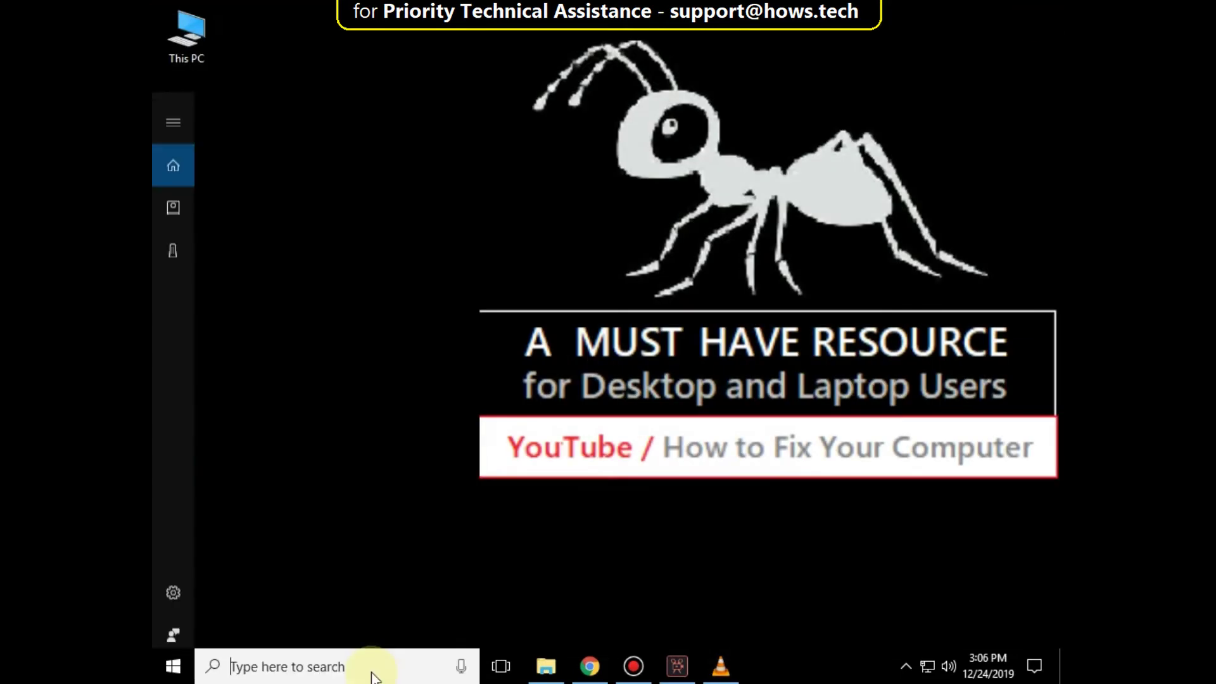
Launch msconfig from Run and set its General tab to Normal startup
{"action": "type", "text": "run"}
{"action": "left_click", "coordinate": [257, 190]}
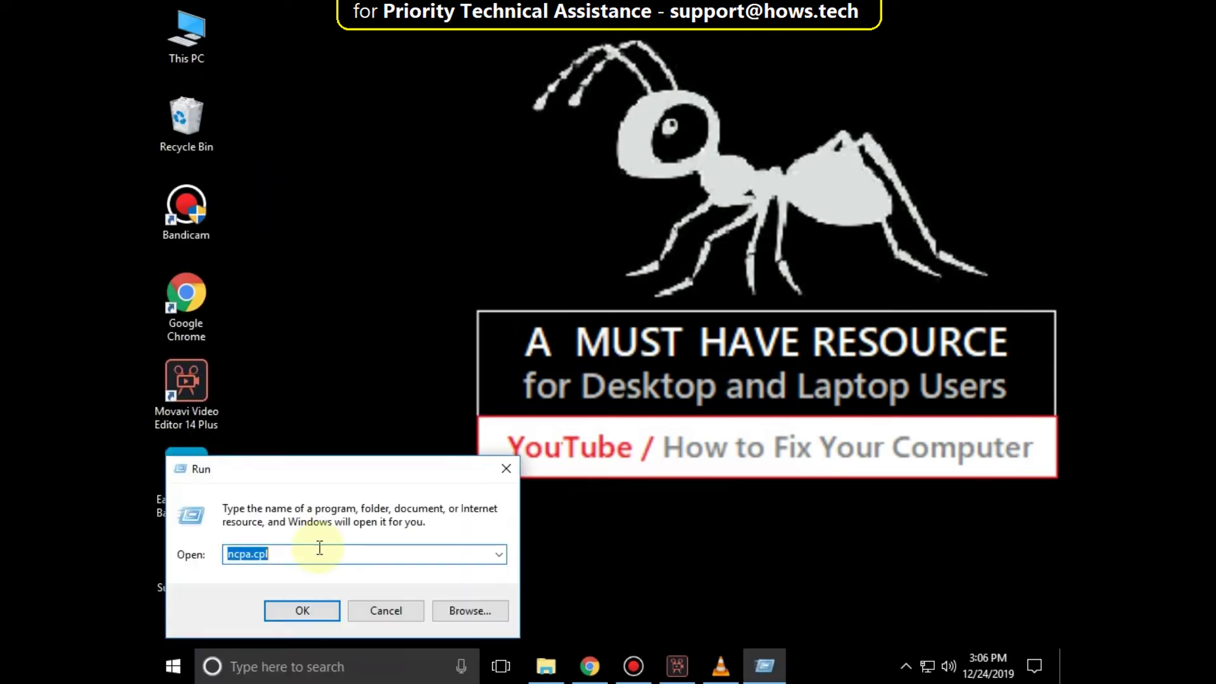
{"action": "type", "text": "msc"}
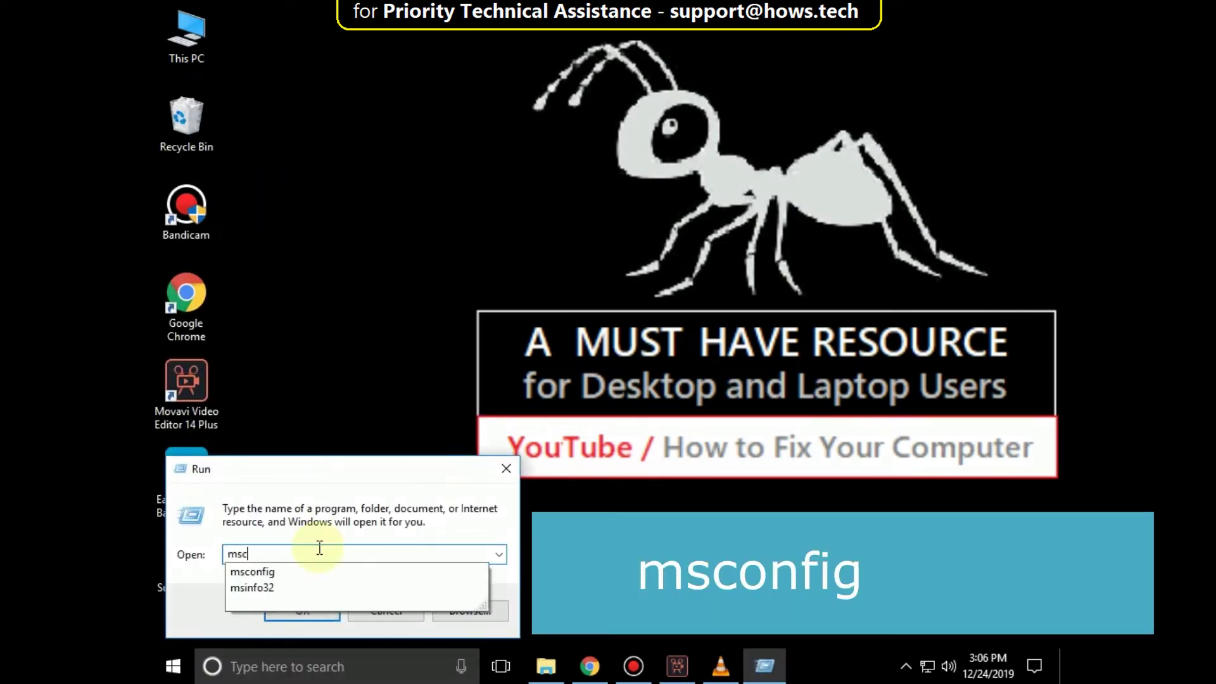
{"action": "type", "text": "onfig"}
{"action": "left_click", "coordinate": [319, 549]}
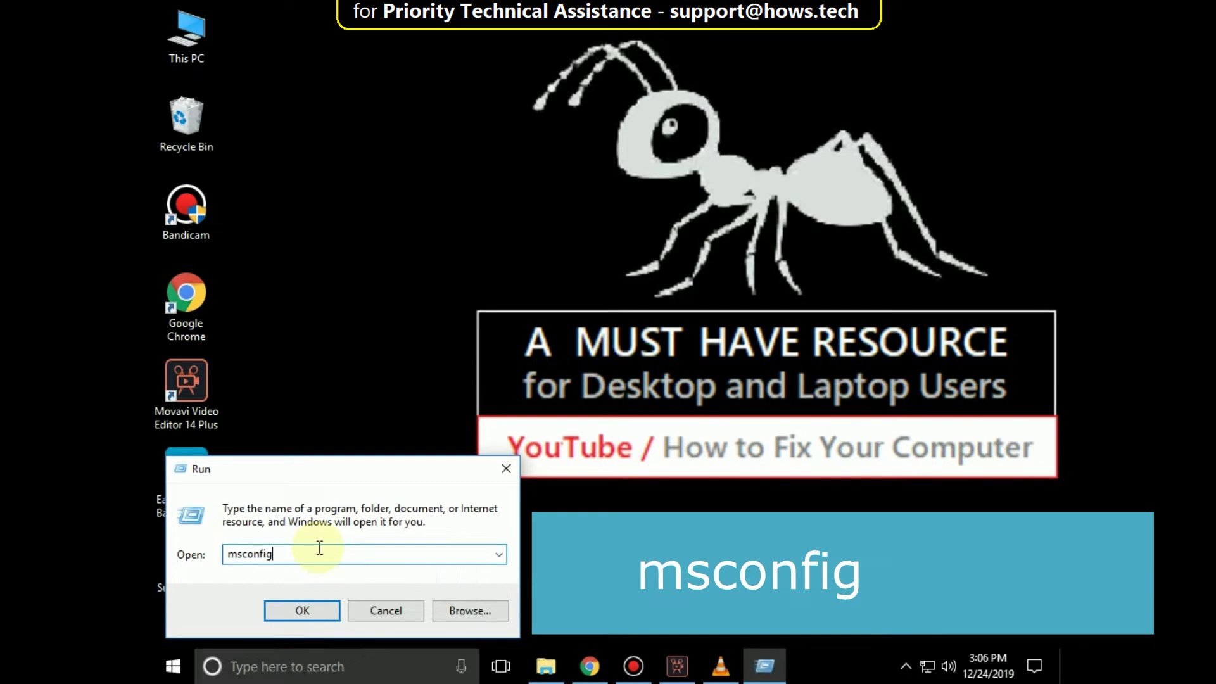
{"action": "left_click", "coordinate": [290, 610]}
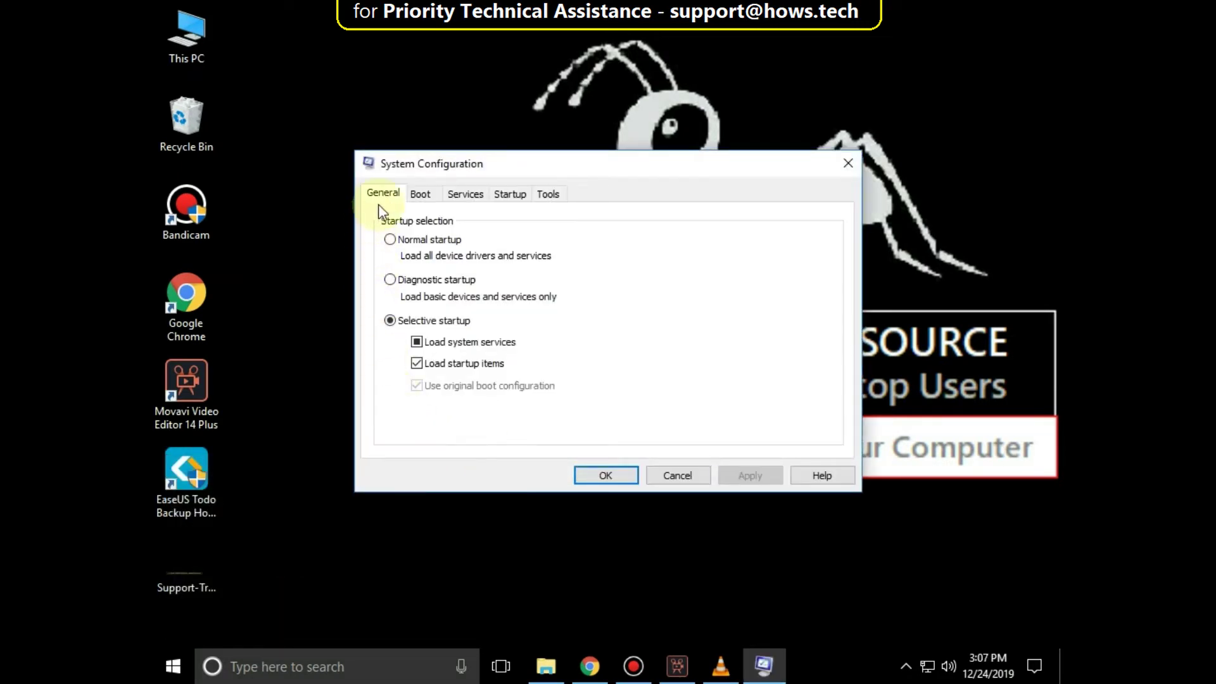
{"action": "left_click", "coordinate": [391, 241]}
{"action": "left_click", "coordinate": [742, 469]}
{"action": "left_click", "coordinate": [603, 475]}
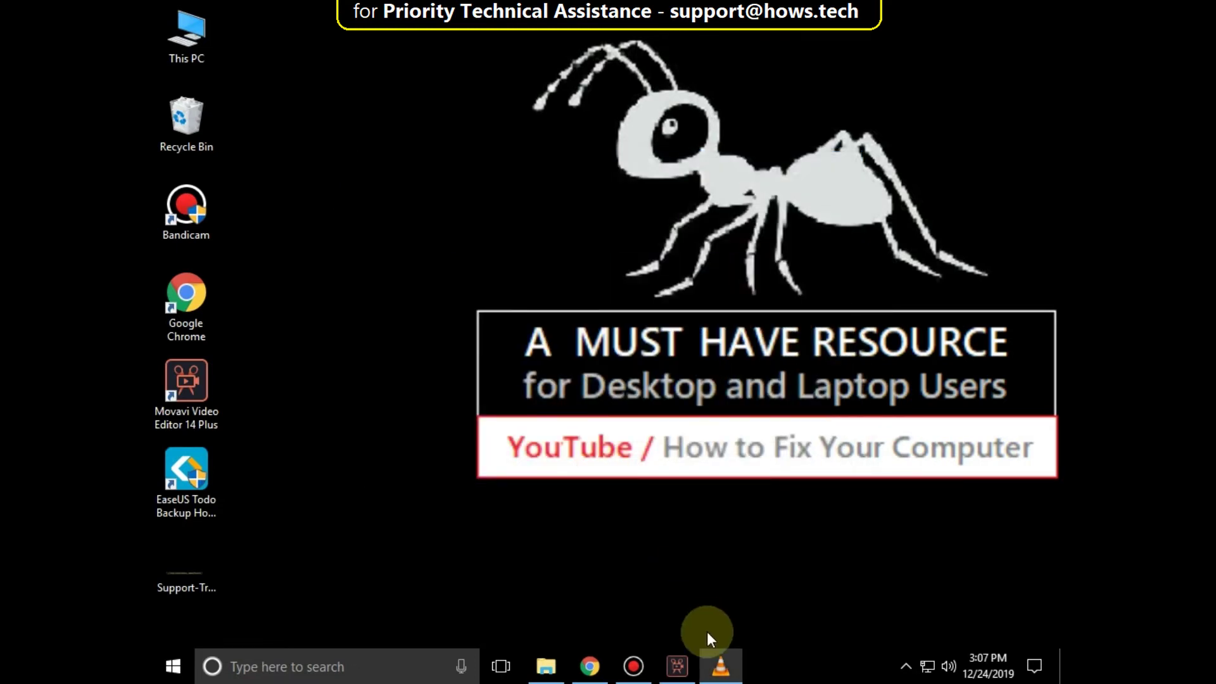
Launch Registry Editor by running regedit from the Run dialog
{"action": "left_click", "coordinate": [273, 665]}
{"action": "type", "text": "run"}
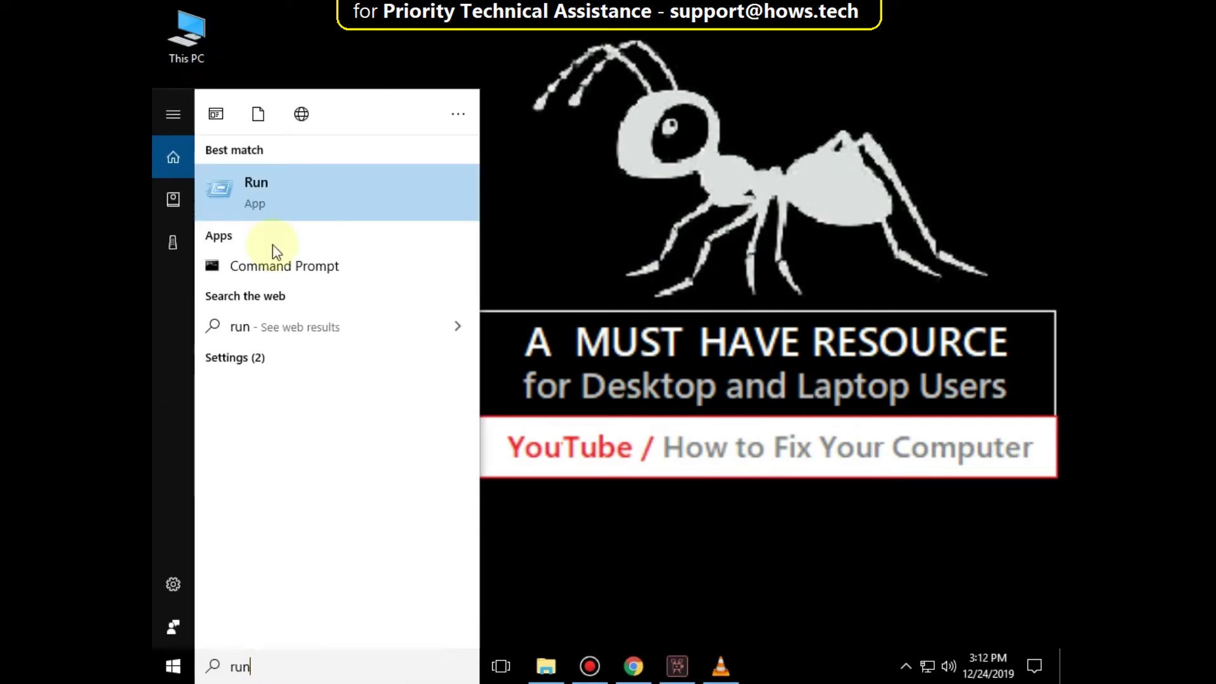
{"action": "left_click", "coordinate": [262, 186]}
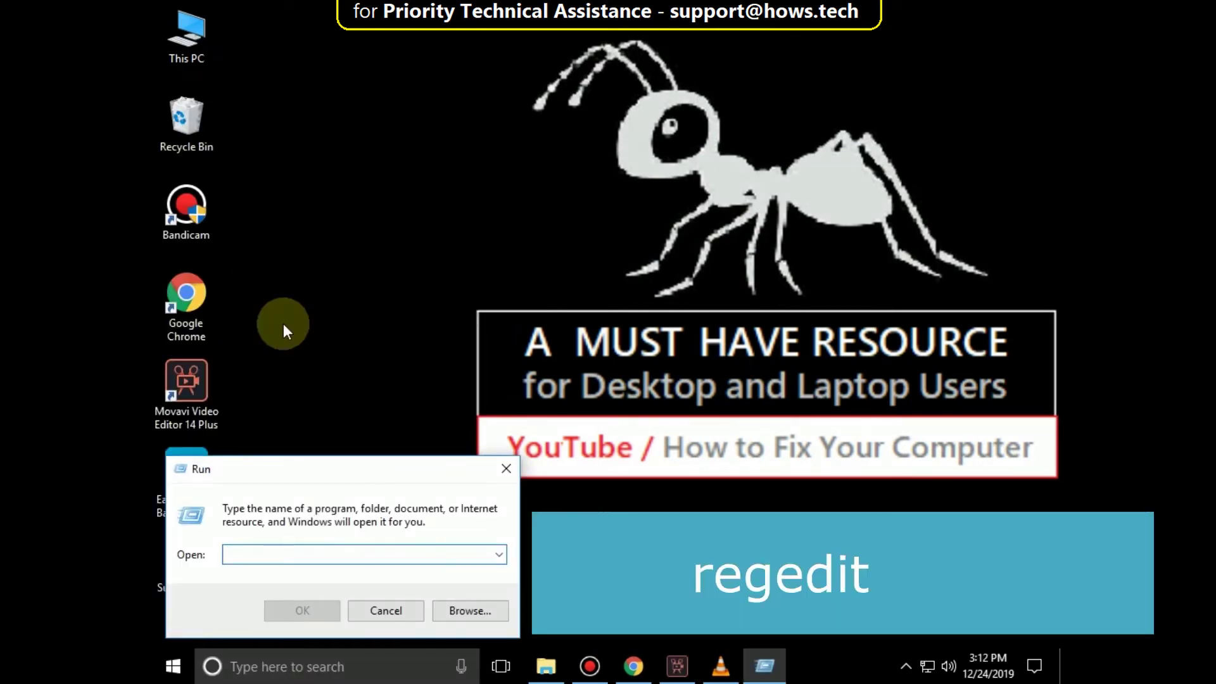
{"action": "type", "text": "regedit"}
{"action": "key", "text": "Escape"}
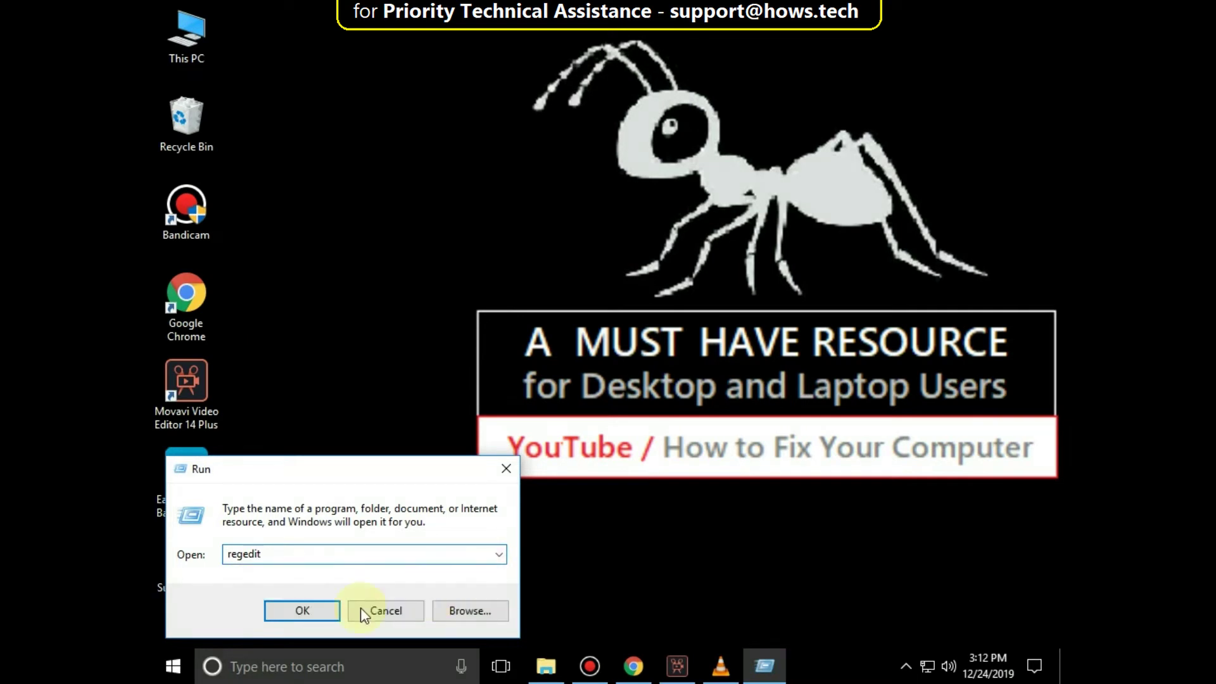
{"action": "left_click", "coordinate": [310, 618]}
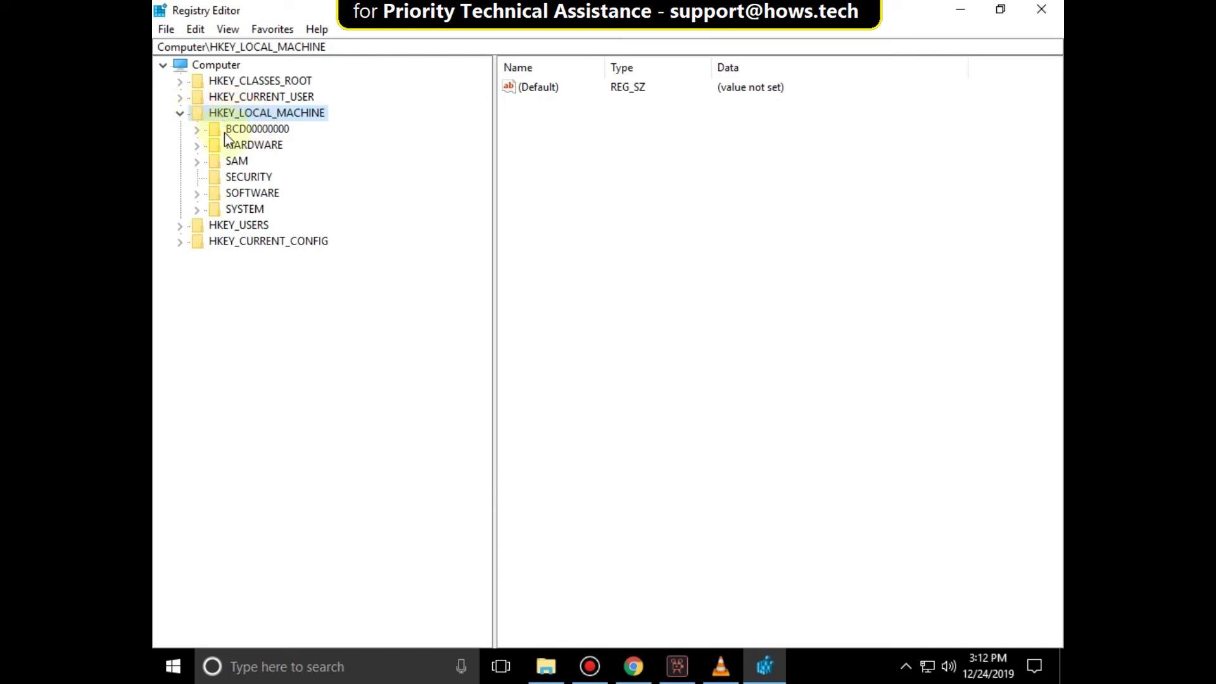
Expand the registry tree to HKEY_LOCAL_MACHINE\SYSTEM\CurrentControlSet\Services
{"action": "left_click", "coordinate": [238, 211]}
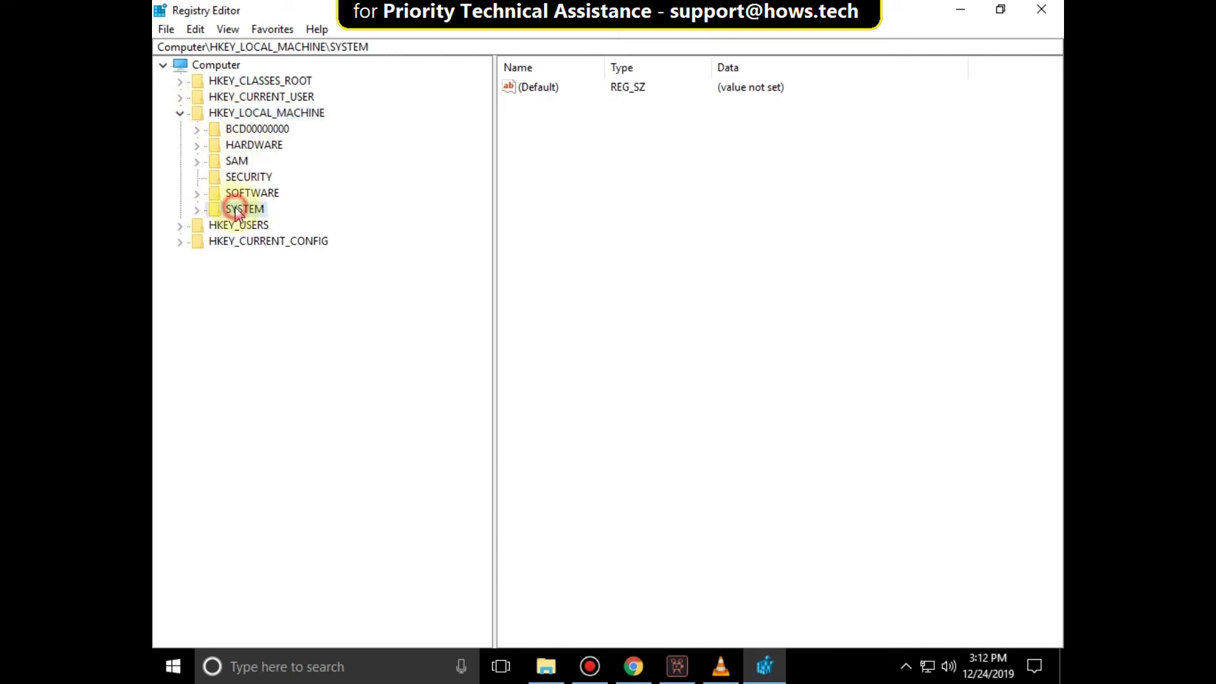
{"action": "left_click", "coordinate": [196, 210]}
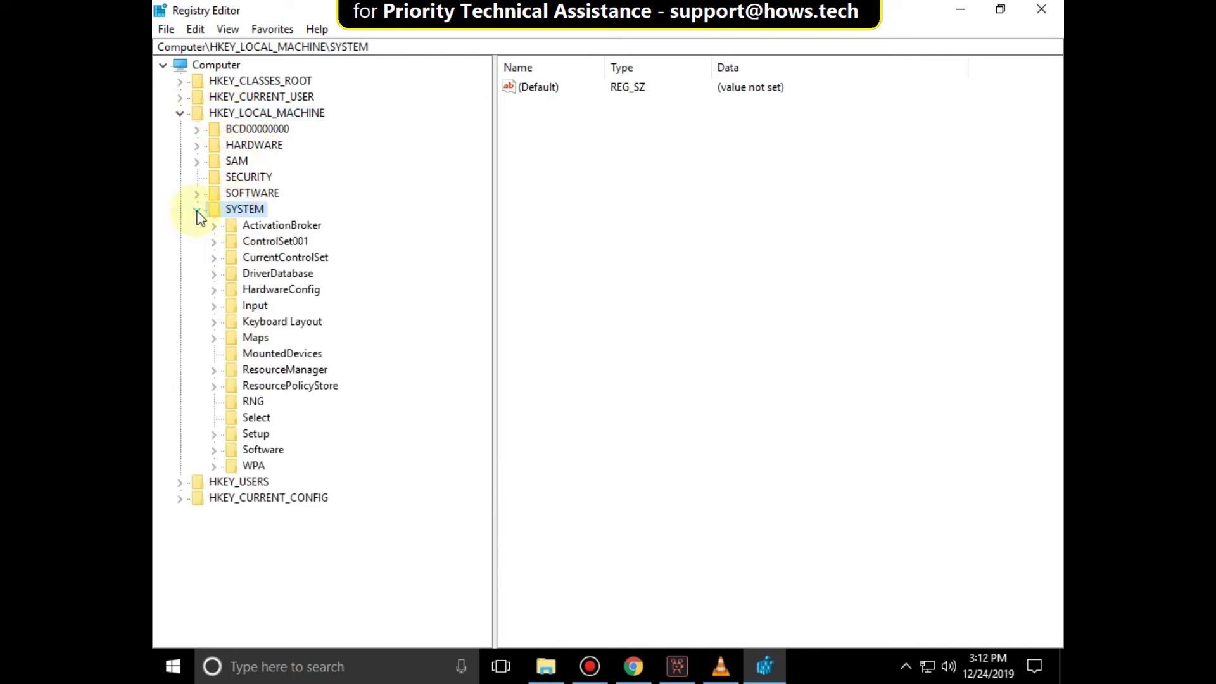
{"action": "left_click", "coordinate": [254, 257]}
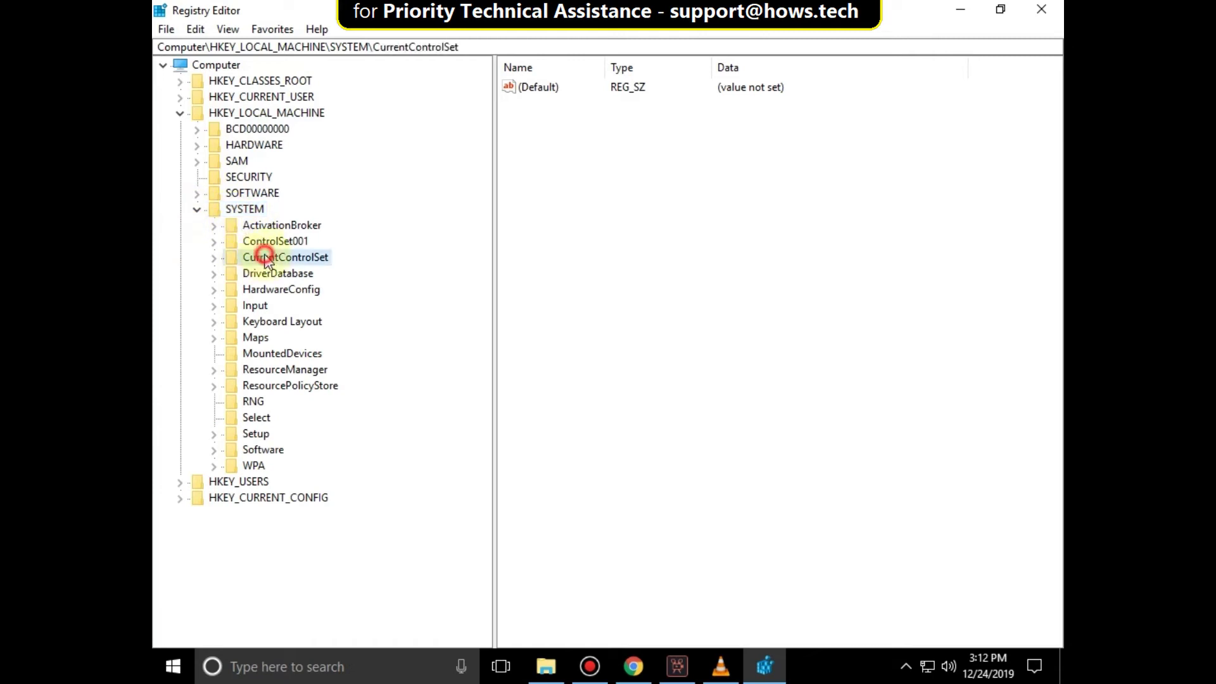
{"action": "left_click", "coordinate": [215, 257]}
{"action": "left_click", "coordinate": [264, 336]}
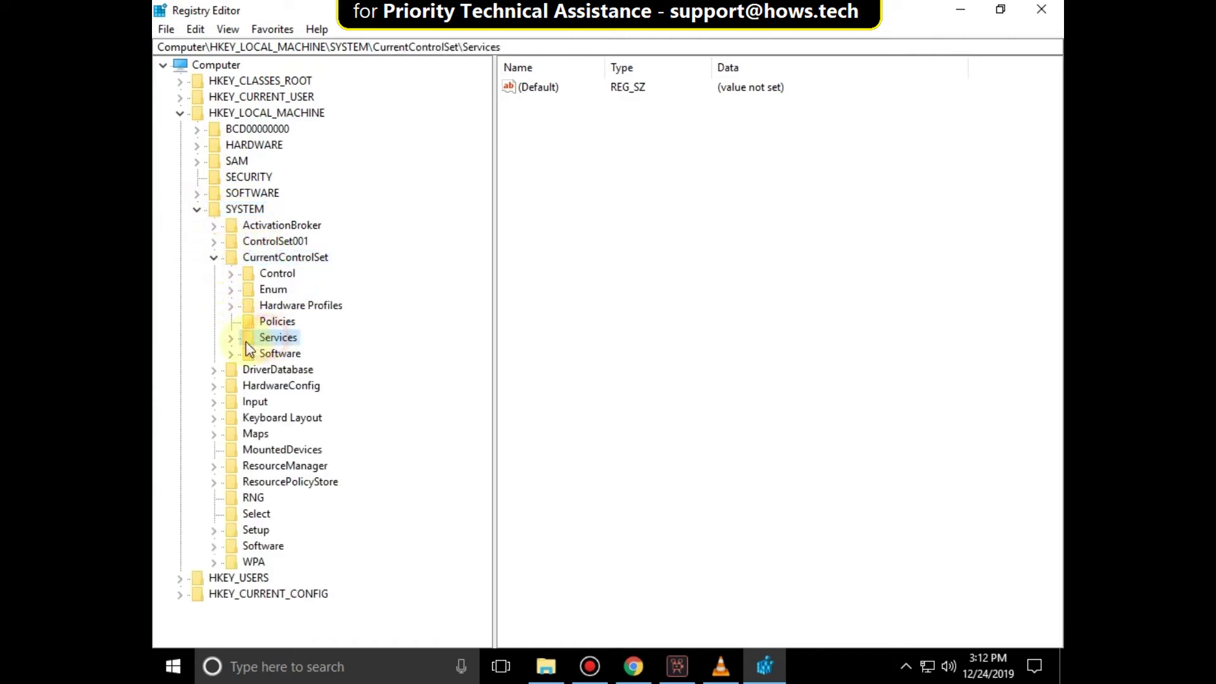
Re-save the RpcSs Start value as 2 and dismiss the resulting write error
{"action": "left_click_drag", "start_coordinate": [483, 108], "coordinate": [477, 405]}
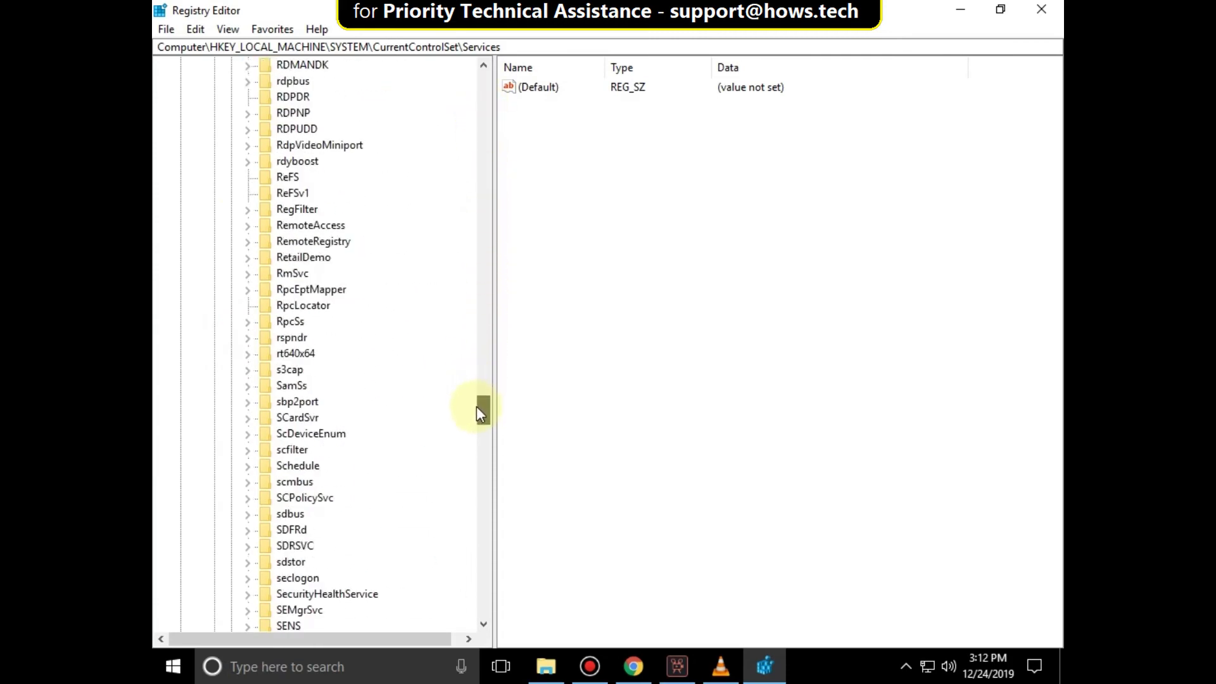
{"action": "left_click", "coordinate": [287, 323]}
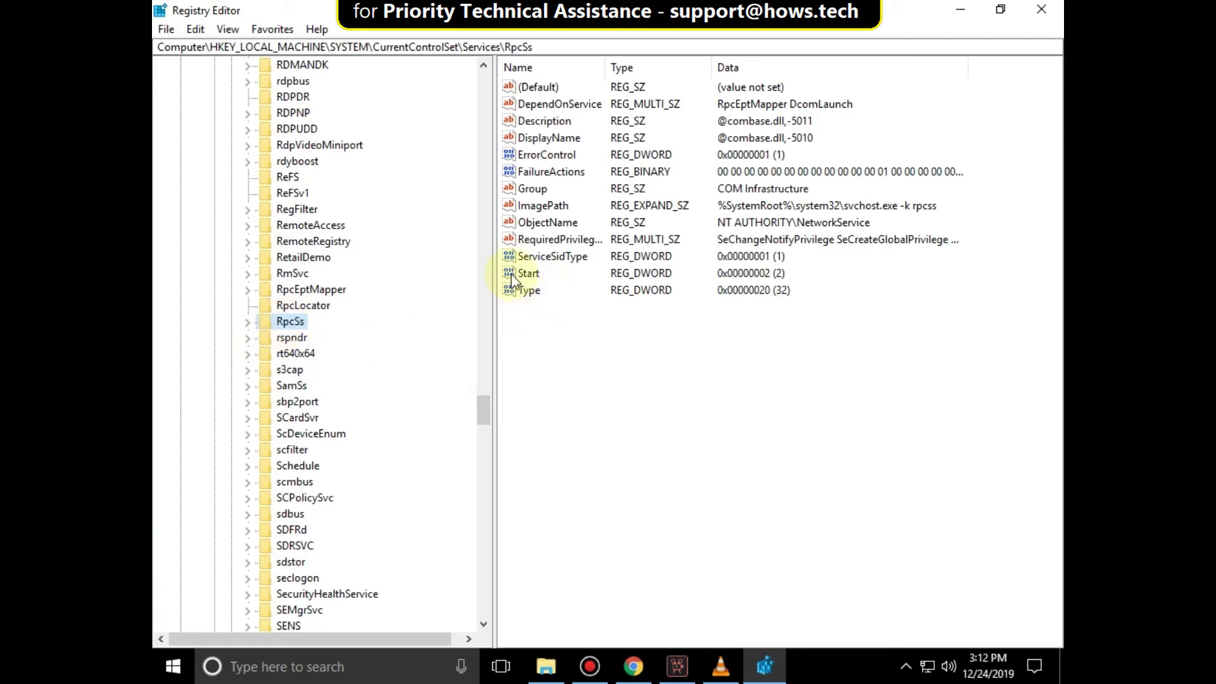
{"action": "left_click", "coordinate": [529, 275]}
{"action": "right_click", "coordinate": [534, 274]}
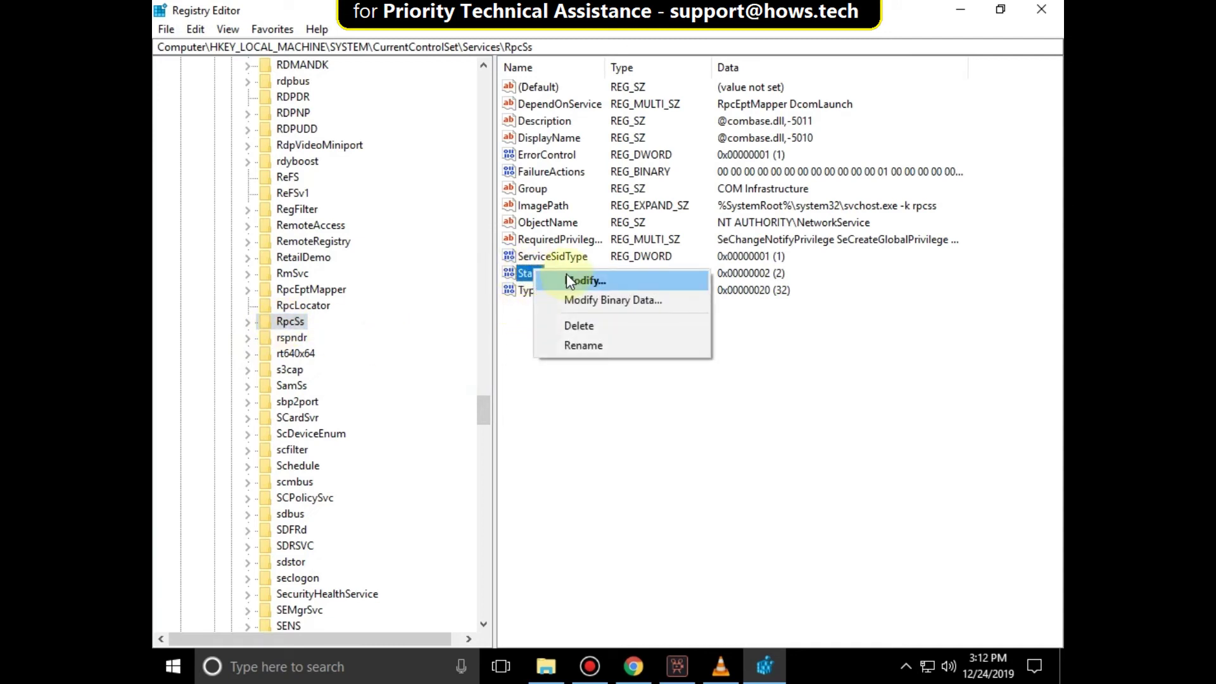
{"action": "left_click", "coordinate": [566, 274]}
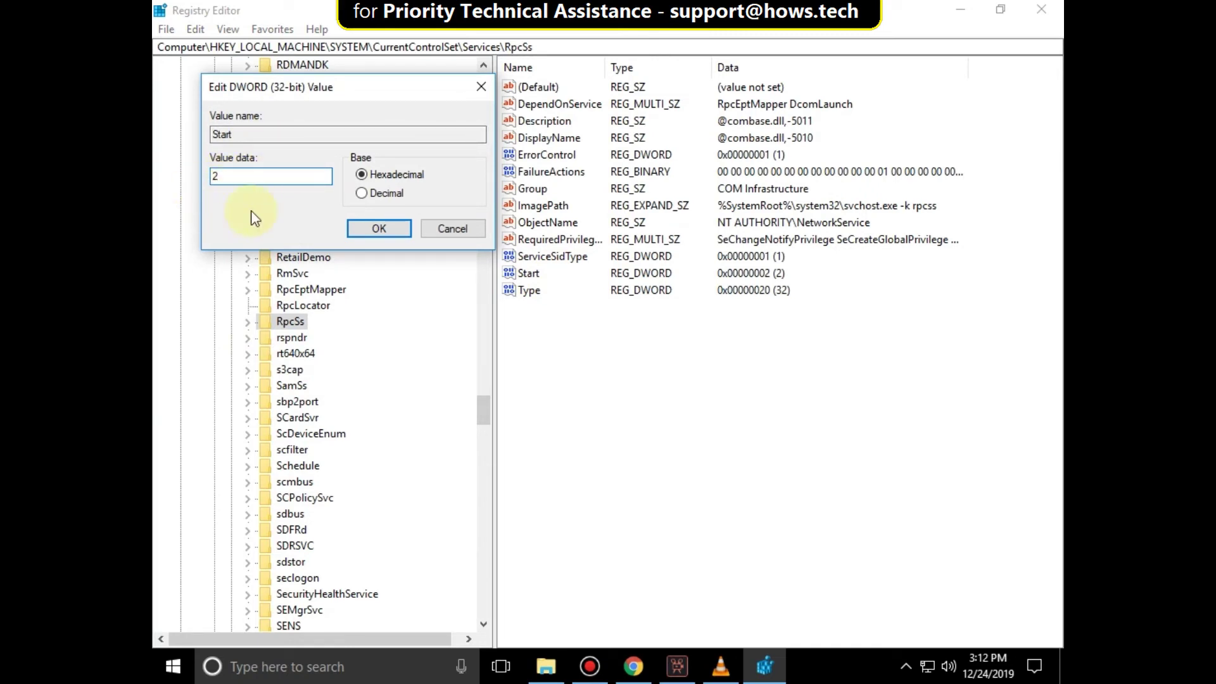
{"action": "left_click", "coordinate": [373, 229]}
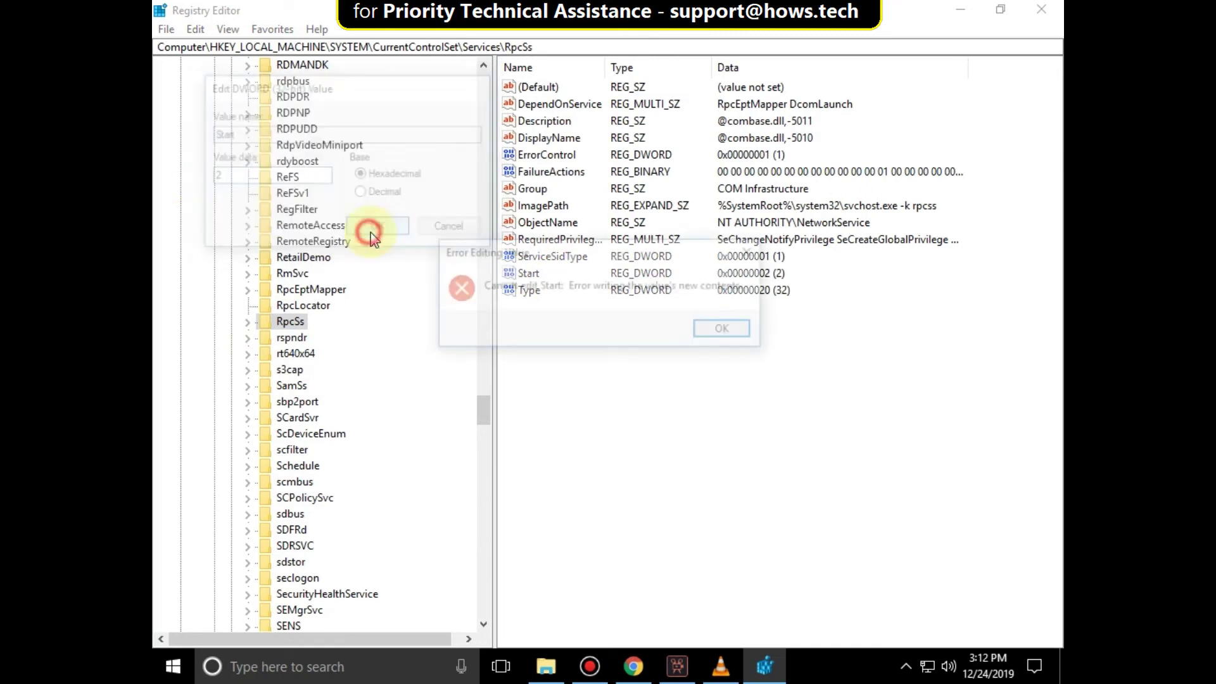
{"action": "left_click", "coordinate": [727, 329]}
{"action": "left_click_drag", "start_coordinate": [485, 402], "coordinate": [482, 176]}
Re-enter DcomLaunch's Start value as 2 and dismiss the write error
{"action": "left_click", "coordinate": [285, 163]}
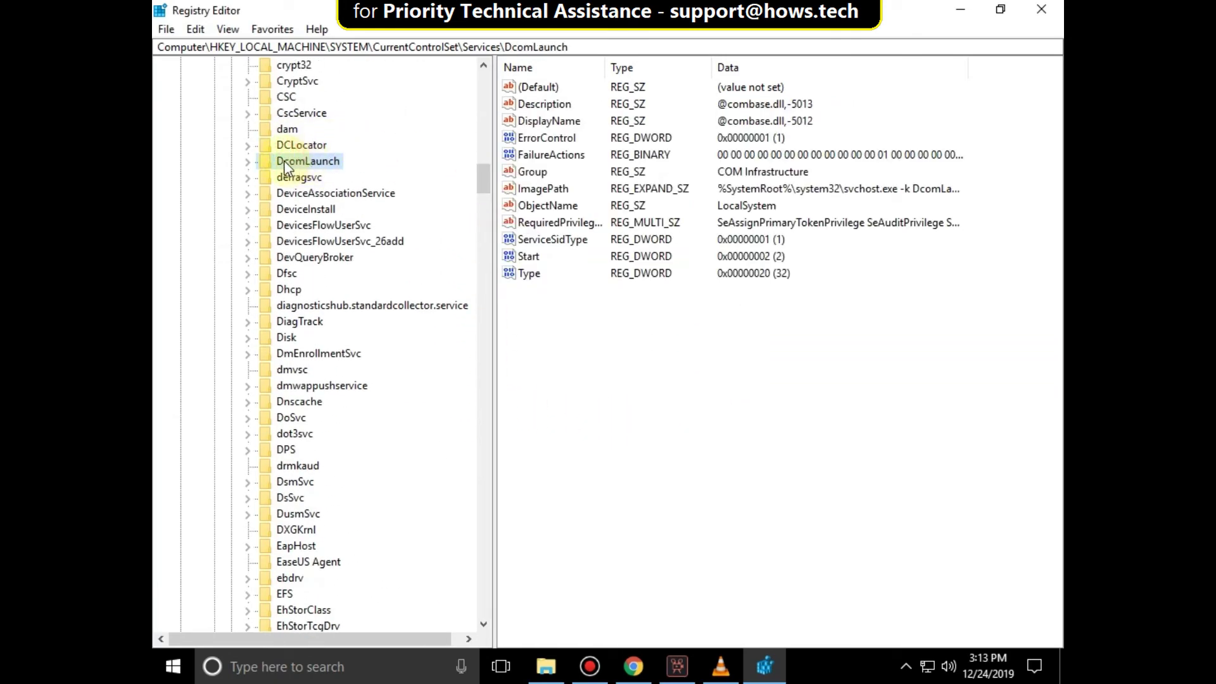
{"action": "right_click", "coordinate": [526, 259]}
{"action": "left_click", "coordinate": [553, 269]}
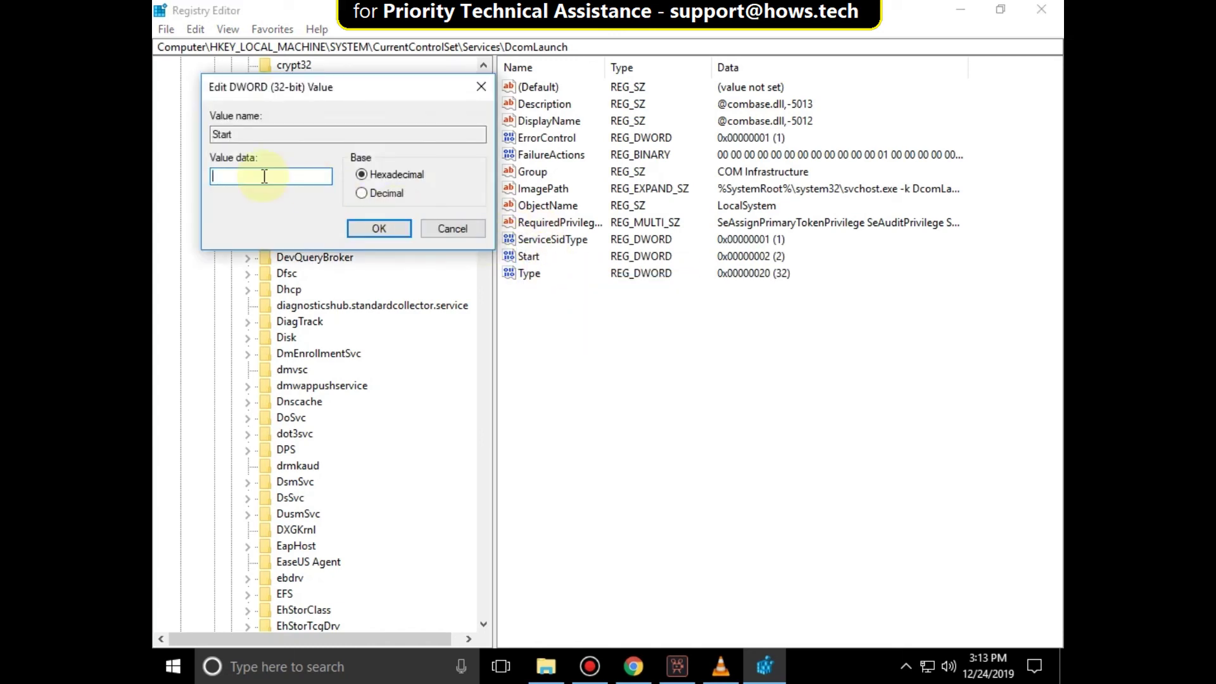
{"action": "type", "text": "2"}
{"action": "left_click", "coordinate": [380, 229]}
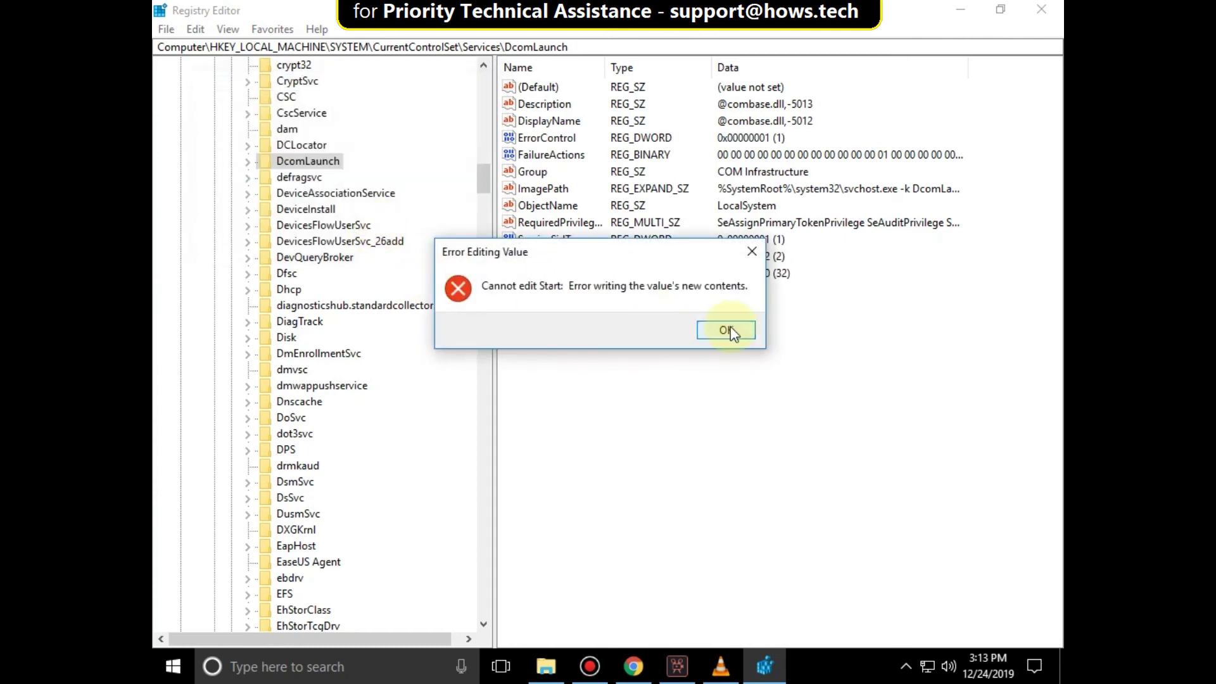
{"action": "left_click", "coordinate": [731, 326]}
{"action": "left_click_drag", "start_coordinate": [483, 180], "coordinate": [490, 404]}
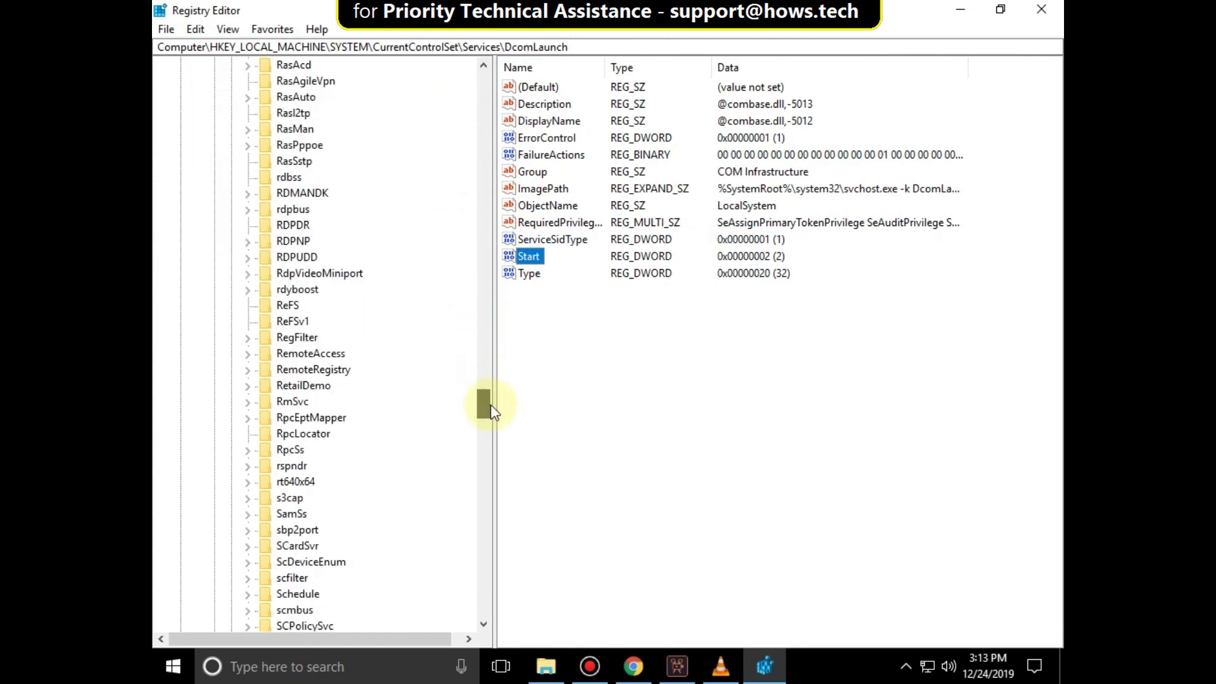
Replace RpcEptMapper's Start value data with 2 and confirm it
{"action": "left_click", "coordinate": [310, 419]}
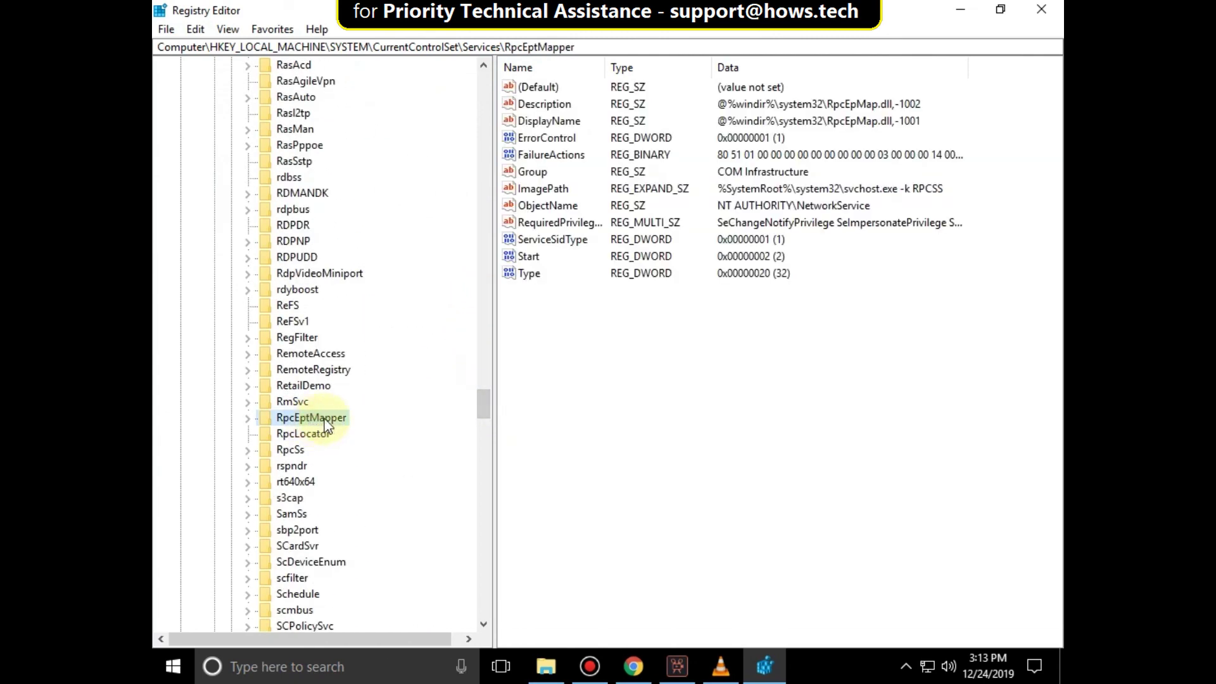
{"action": "left_click", "coordinate": [537, 261]}
{"action": "right_click", "coordinate": [542, 265]}
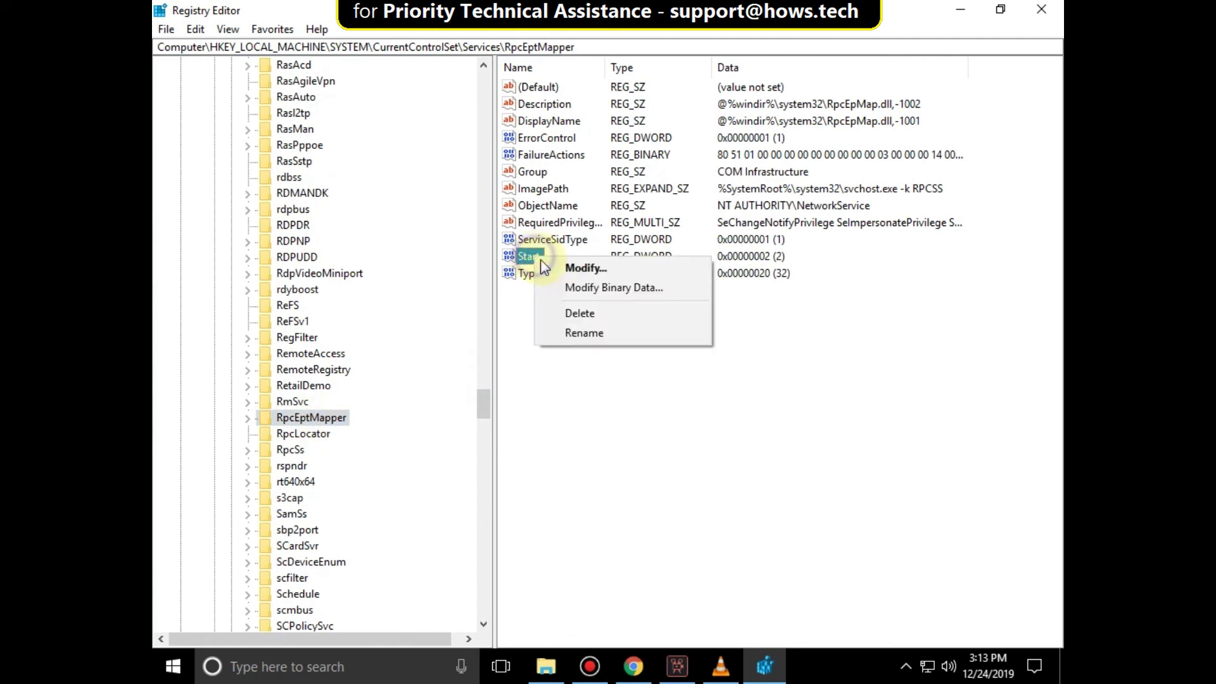
{"action": "left_click", "coordinate": [548, 268]}
{"action": "key", "text": "BackSpace"}
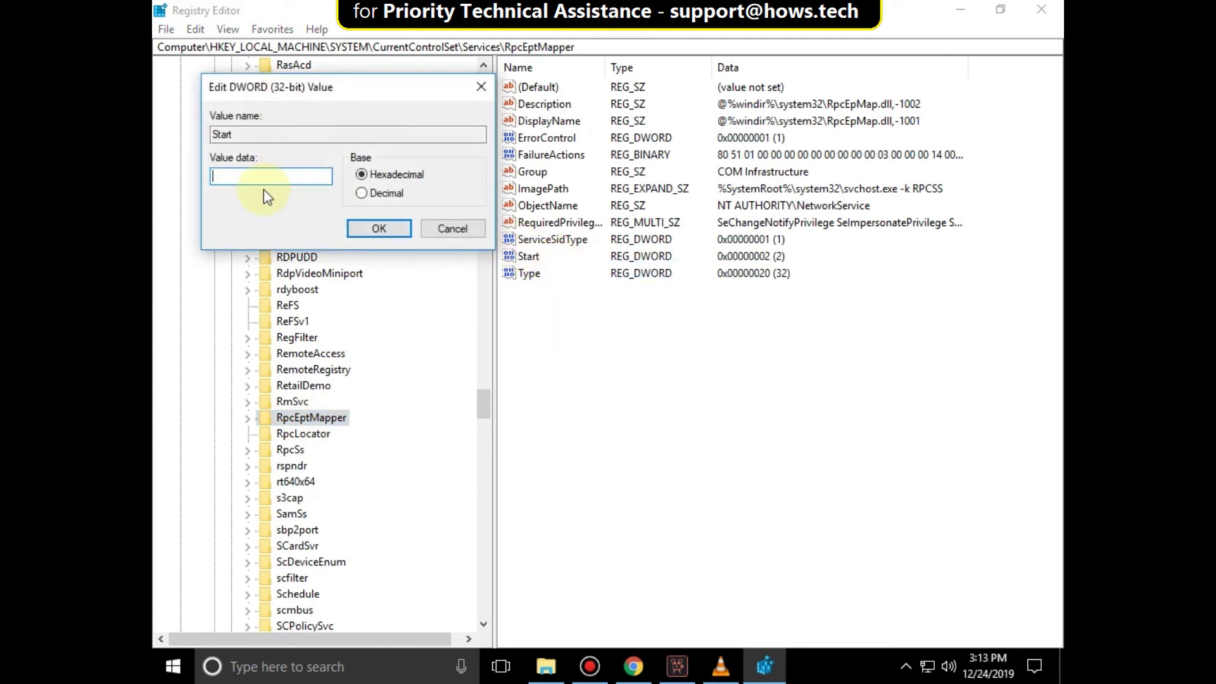
{"action": "type", "text": "2"}
{"action": "left_click", "coordinate": [382, 227]}
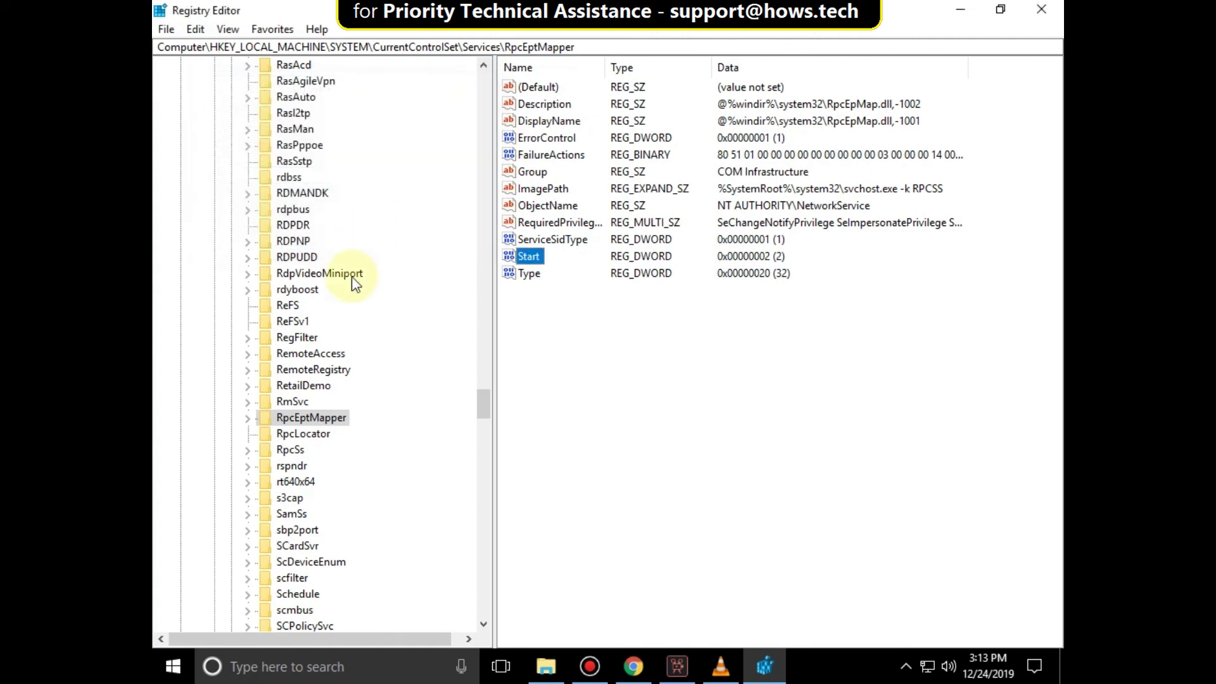